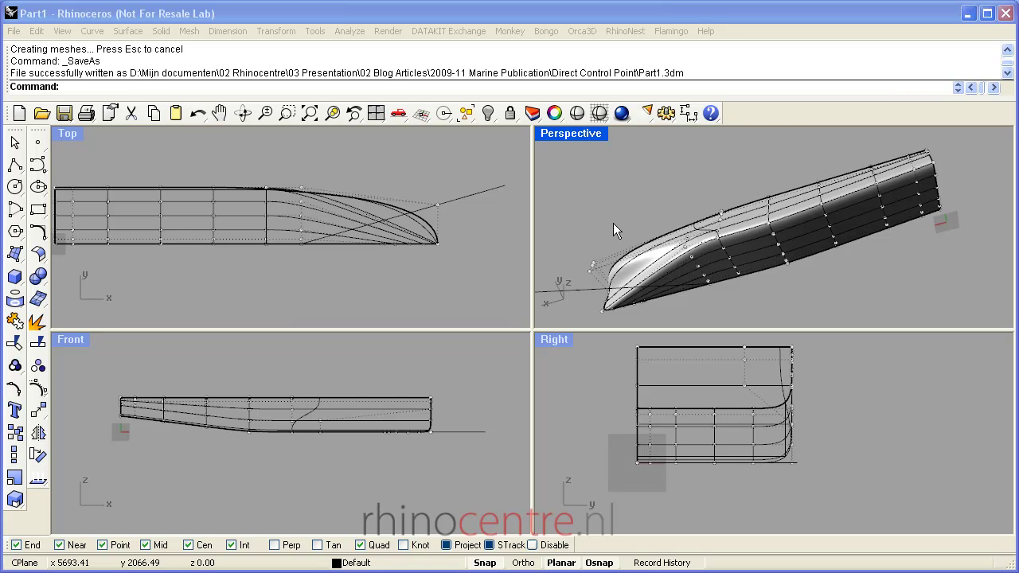
{"action": "mouse_move", "coordinate": [613, 222]}
{"action": "right_mouse_down"}
{"action": "mouse_move", "coordinate": [728, 288]}
{"action": "mouse_move", "coordinate": [725, 234]}
{"action": "mouse_move", "coordinate": [645, 228]}
{"action": "mouse_move", "coordinate": [689, 224]}
{"action": "mouse_move", "coordinate": [609, 209]}
{"action": "mouse_move", "coordinate": [617, 203]}
{"action": "right_mouse_up"}
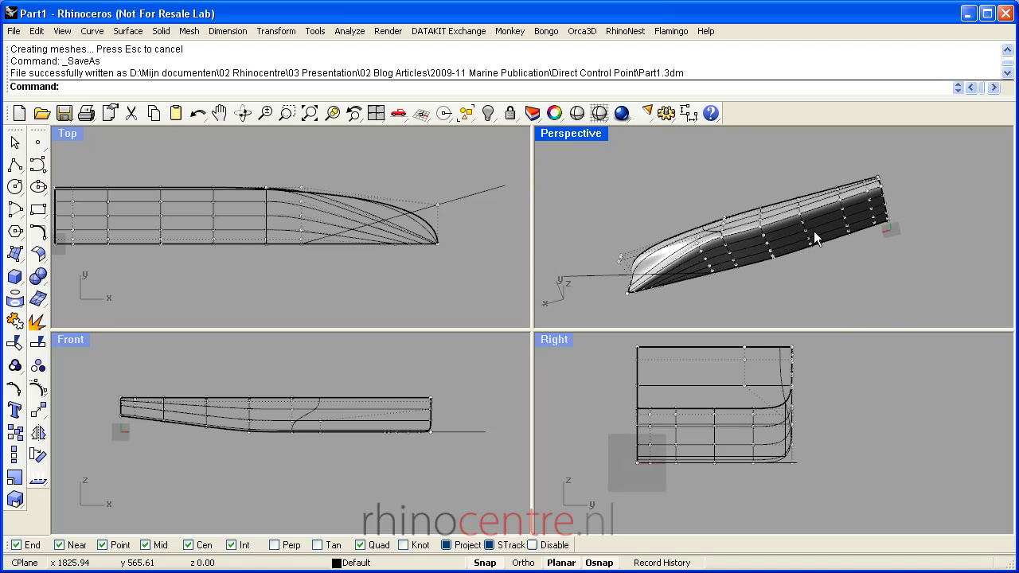
{"action": "right_click_drag", "start_coordinate": [814, 231], "coordinate": [677, 239]}
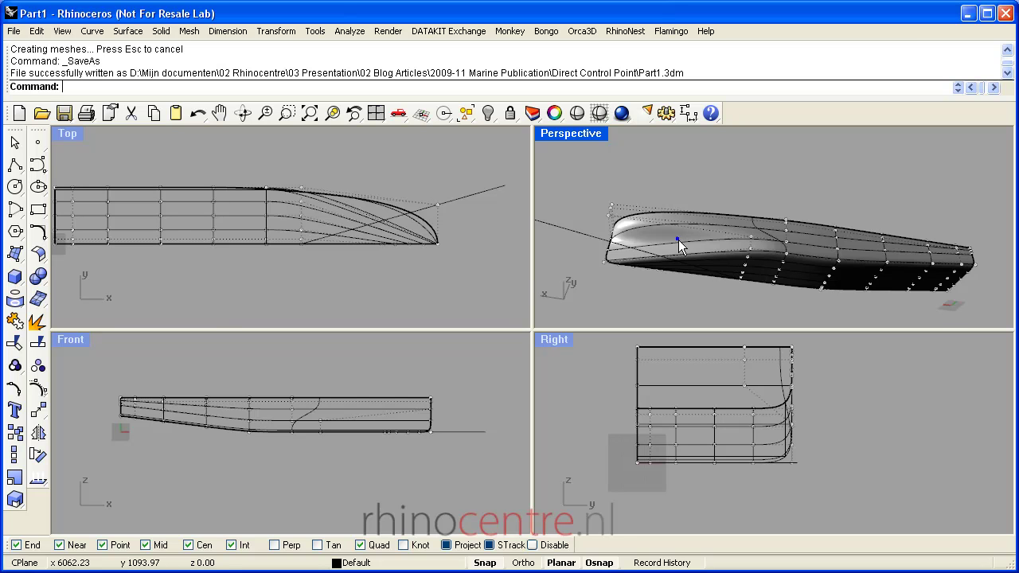
{"action": "right_click_drag", "start_coordinate": [676, 240], "coordinate": [737, 228]}
{"action": "scroll", "coordinate": [737, 223], "scroll_direction": "up", "scroll_amount": 3}
Step: Scale the column of seven control points just behind the bow inward toward the centerline with Scale 1D, using the centerline point as origin
{"action": "right_click_drag", "start_coordinate": [313, 194], "coordinate": [360, 223]}
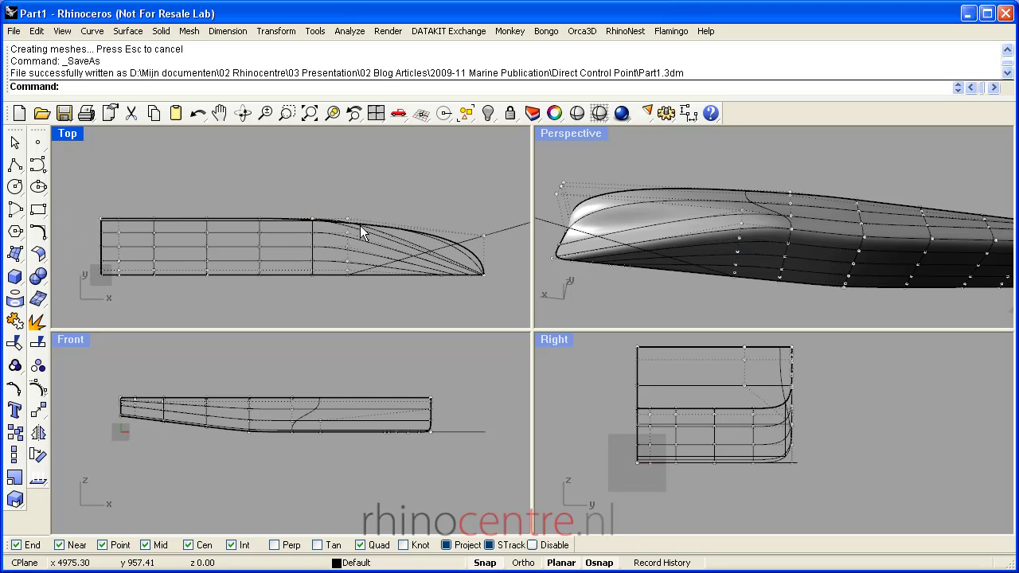
{"action": "scroll", "coordinate": [360, 226], "scroll_direction": "up", "scroll_amount": 1}
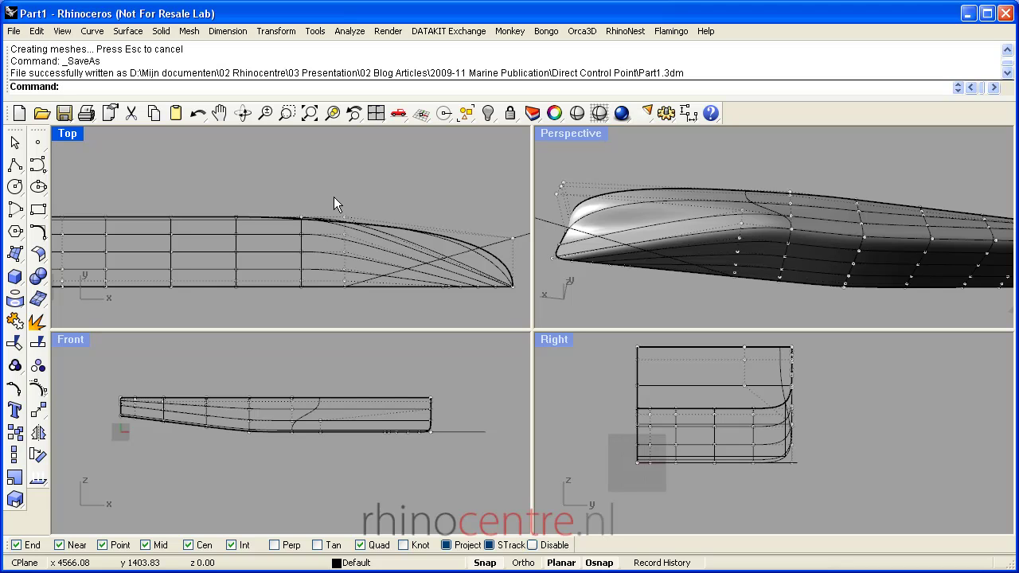
{"action": "left_click_drag", "start_coordinate": [334, 196], "coordinate": [352, 292]}
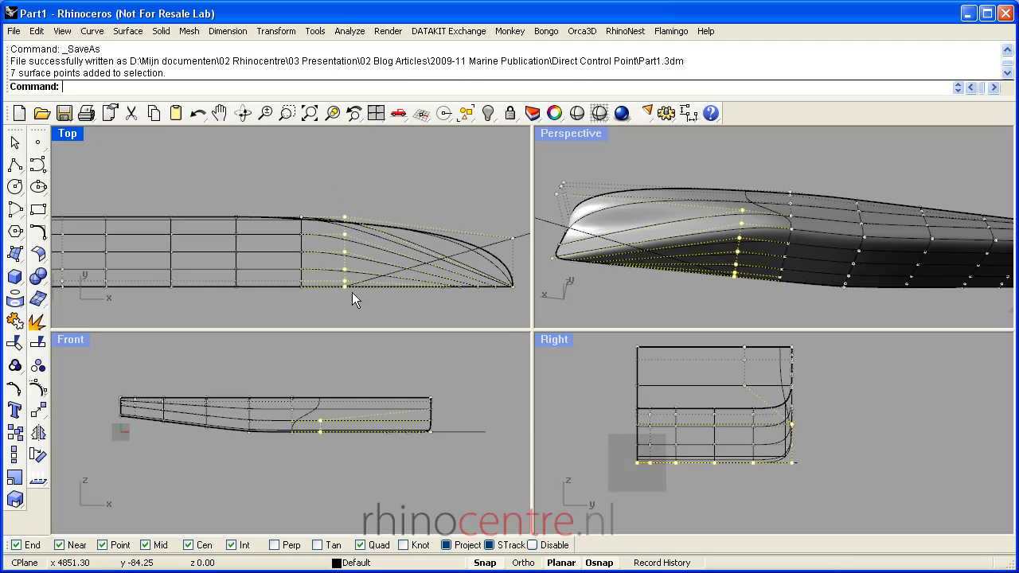
{"action": "right_click_drag", "start_coordinate": [370, 308], "coordinate": [326, 272]}
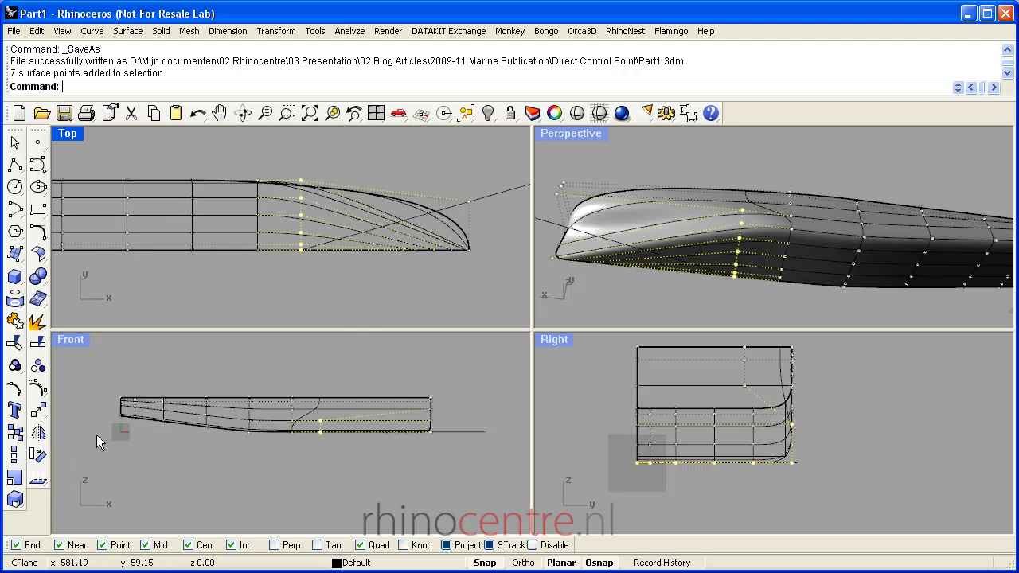
{"action": "left_click", "coordinate": [276, 31]}
{"action": "mouse_move", "coordinate": [318, 102]}
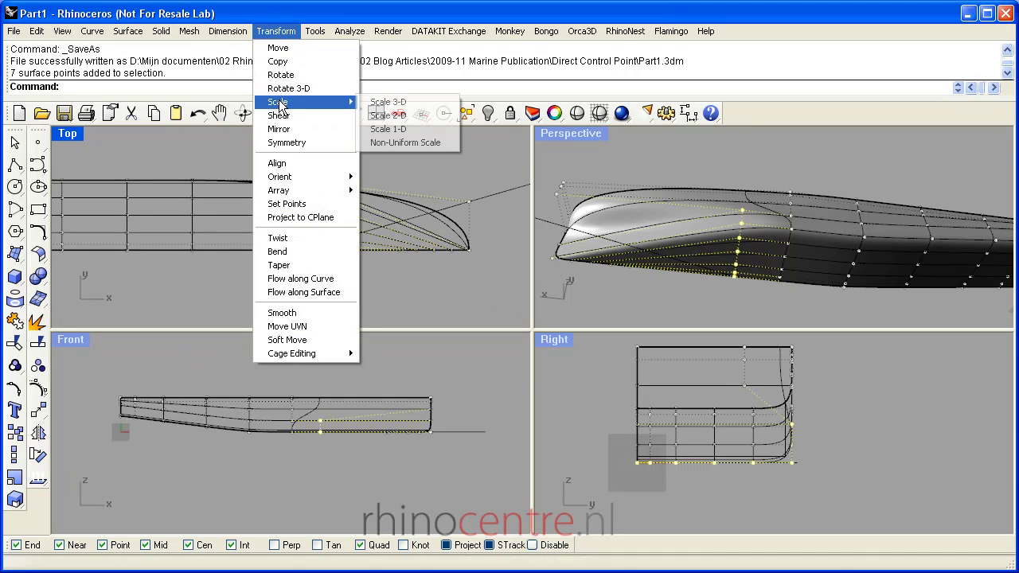
{"action": "left_click", "coordinate": [388, 129]}
{"action": "scroll", "coordinate": [293, 293], "scroll_direction": "up", "scroll_amount": 3}
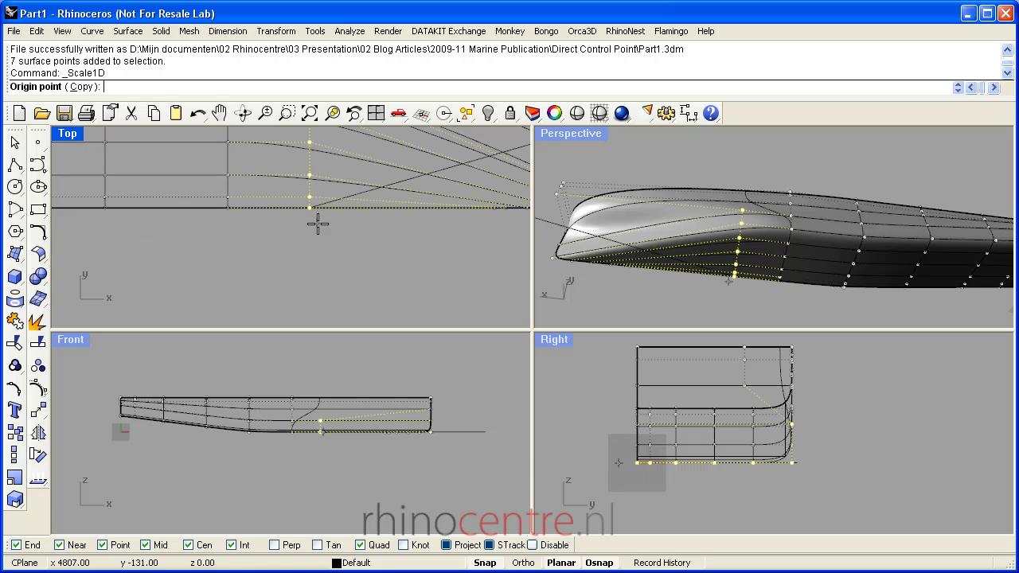
{"action": "left_click", "coordinate": [311, 213]}
{"action": "right_click_drag", "start_coordinate": [287, 242], "coordinate": [267, 332]}
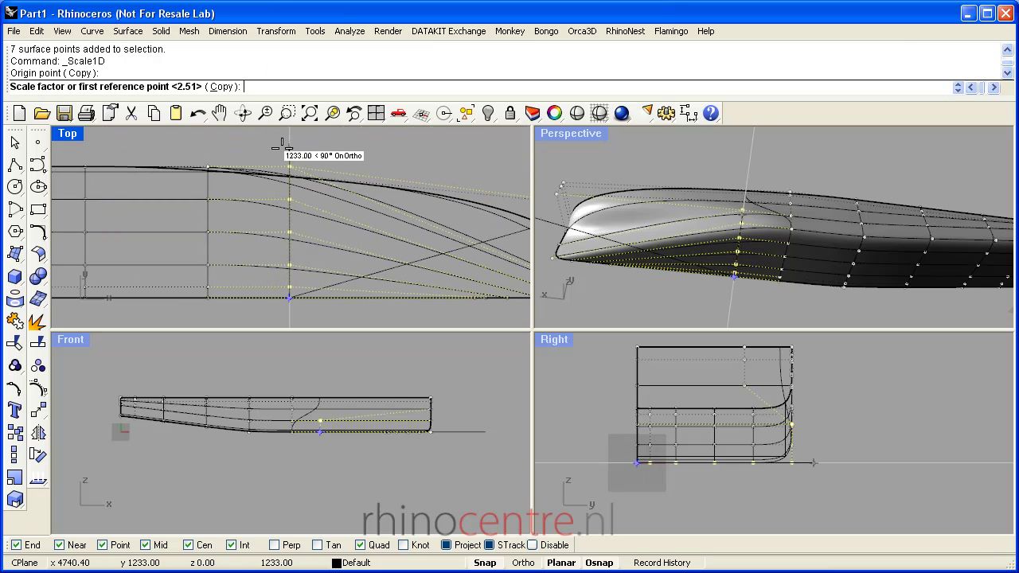
{"action": "left_click", "coordinate": [282, 162]}
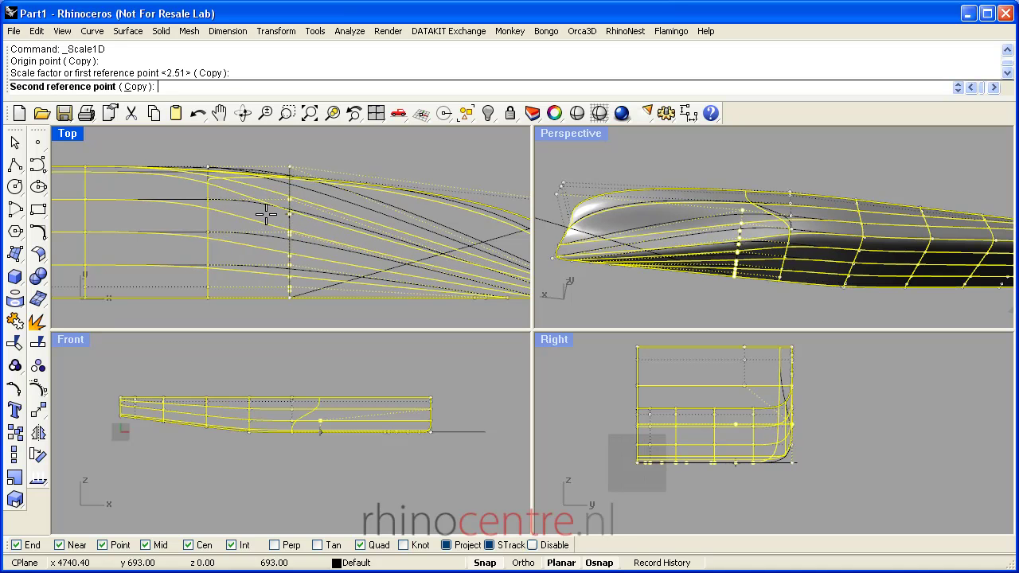
{"action": "left_click", "coordinate": [264, 209]}
{"action": "right_click_drag", "start_coordinate": [670, 260], "coordinate": [674, 219]}
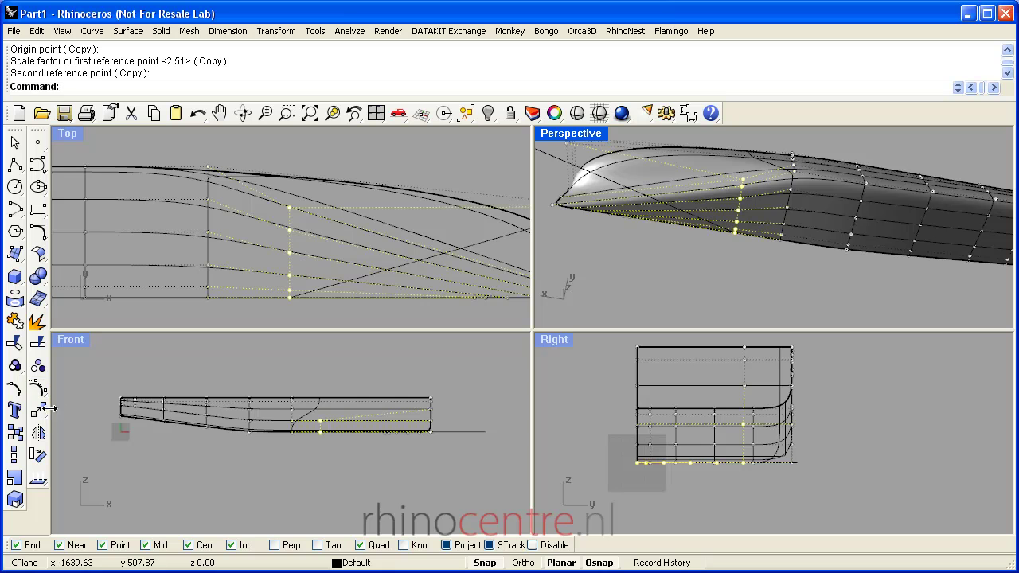
Step: Move the scaled control-point column about 725 mm forward toward the bow, with Ortho on
{"action": "right_click_drag", "start_coordinate": [232, 276], "coordinate": [155, 218]}
{"action": "scroll", "coordinate": [330, 441], "scroll_direction": "up", "scroll_amount": 8}
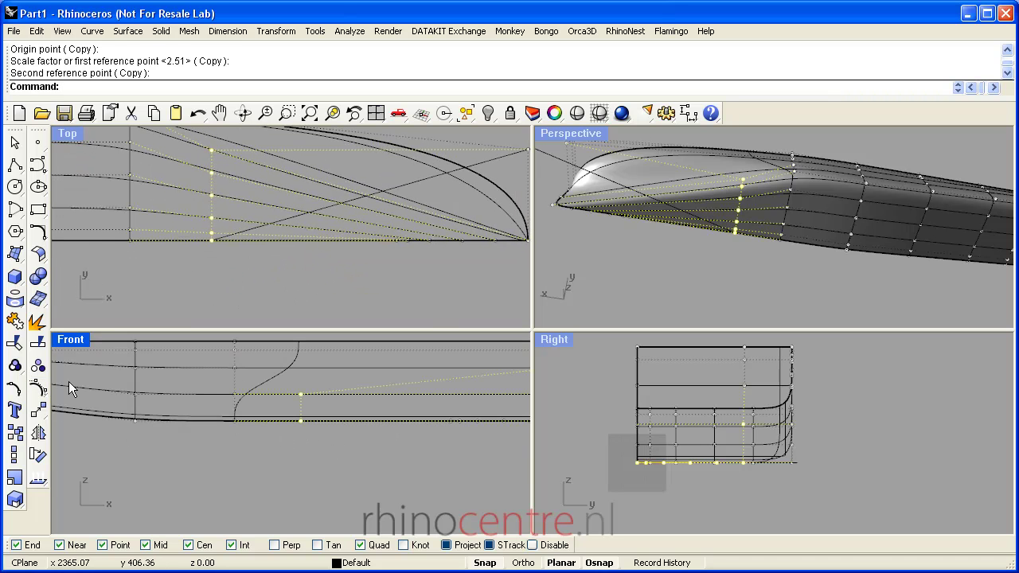
{"action": "left_click", "coordinate": [38, 410]}
{"action": "left_click", "coordinate": [175, 280]}
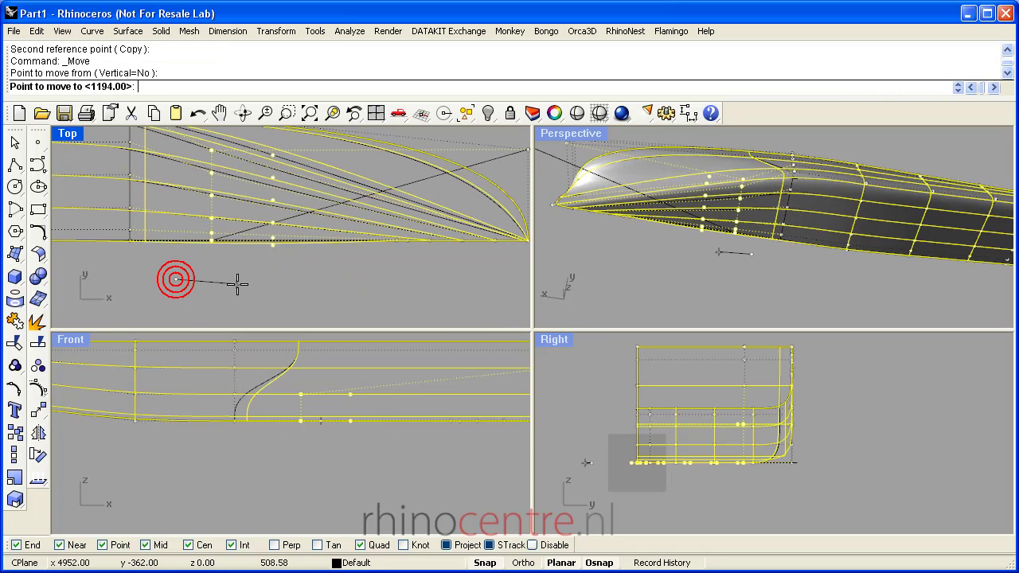
{"action": "key", "text": "F8"}
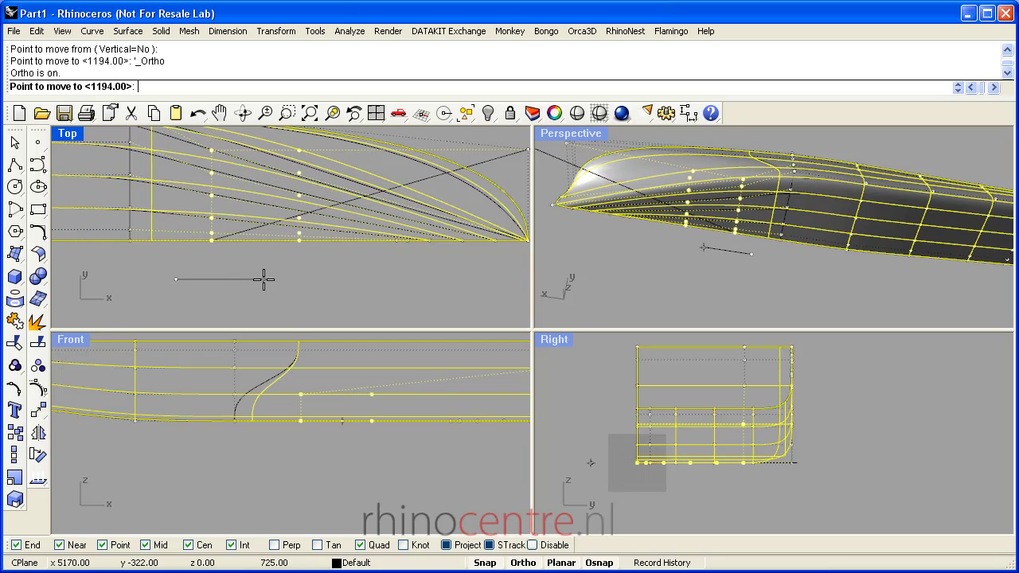
{"action": "left_click", "coordinate": [264, 279]}
Step: Inspect the reshaped bow surface and its control points in the Top and Perspective views
{"action": "right_click_drag", "start_coordinate": [254, 270], "coordinate": [244, 310]}
{"action": "scroll", "coordinate": [239, 209], "scroll_direction": "down", "scroll_amount": 4}
{"action": "right_click_drag", "start_coordinate": [248, 230], "coordinate": [210, 213]}
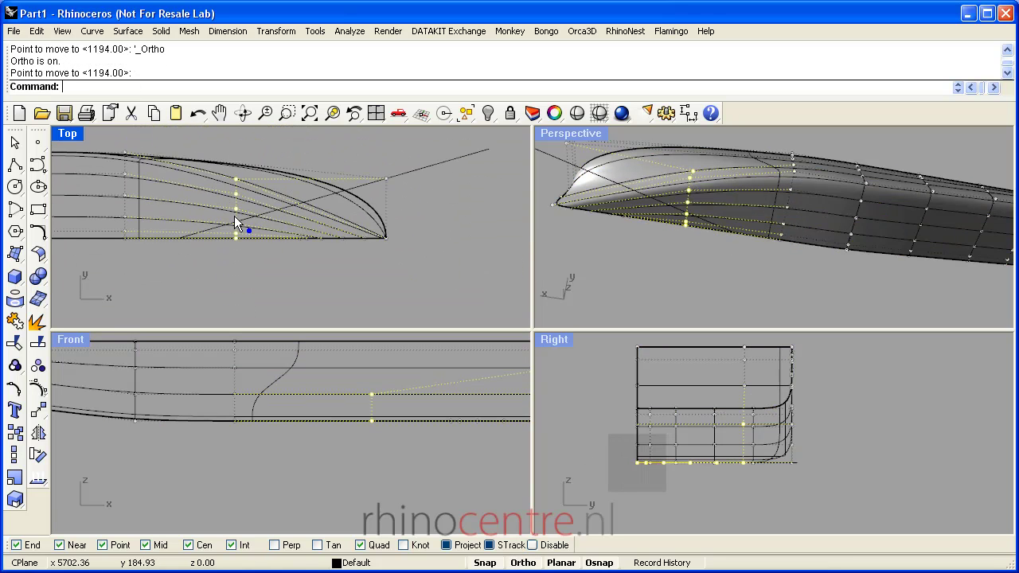
{"action": "mouse_move", "coordinate": [677, 216]}
{"action": "right_mouse_down"}
{"action": "mouse_move", "coordinate": [724, 252]}
{"action": "mouse_move", "coordinate": [671, 205]}
{"action": "right_mouse_up"}
{"action": "scroll", "coordinate": [666, 200], "scroll_direction": "up", "scroll_amount": 6}
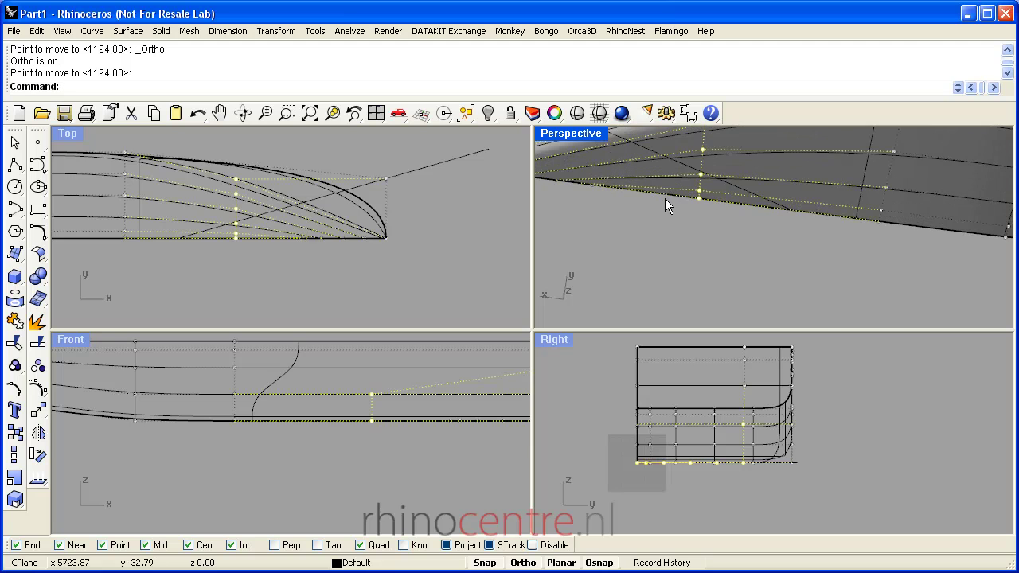
{"action": "scroll", "coordinate": [756, 230], "scroll_direction": "down", "scroll_amount": 4}
{"action": "right_click_drag", "start_coordinate": [724, 231], "coordinate": [679, 223]}
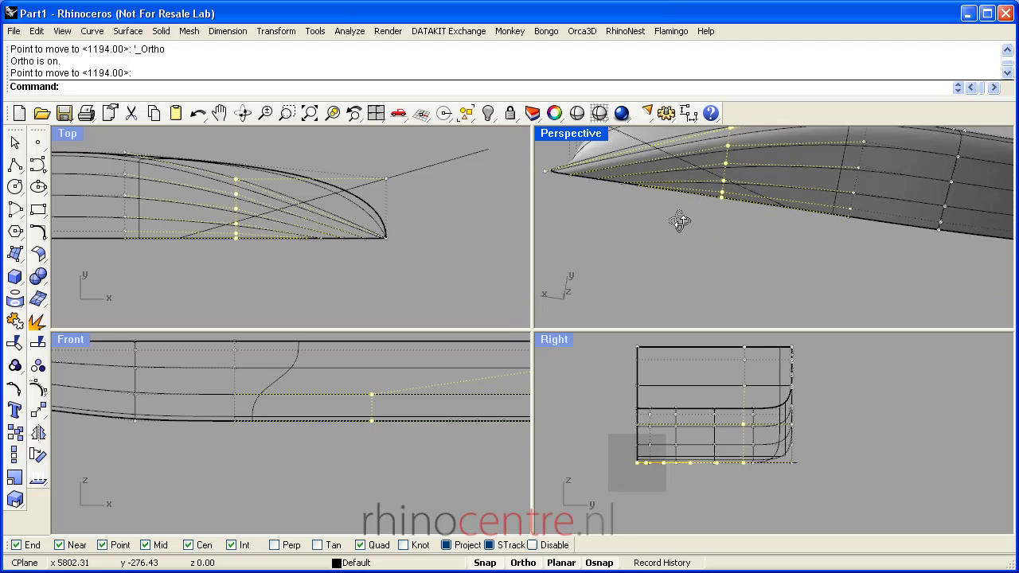
{"action": "right_click_drag", "start_coordinate": [846, 220], "coordinate": [647, 246]}
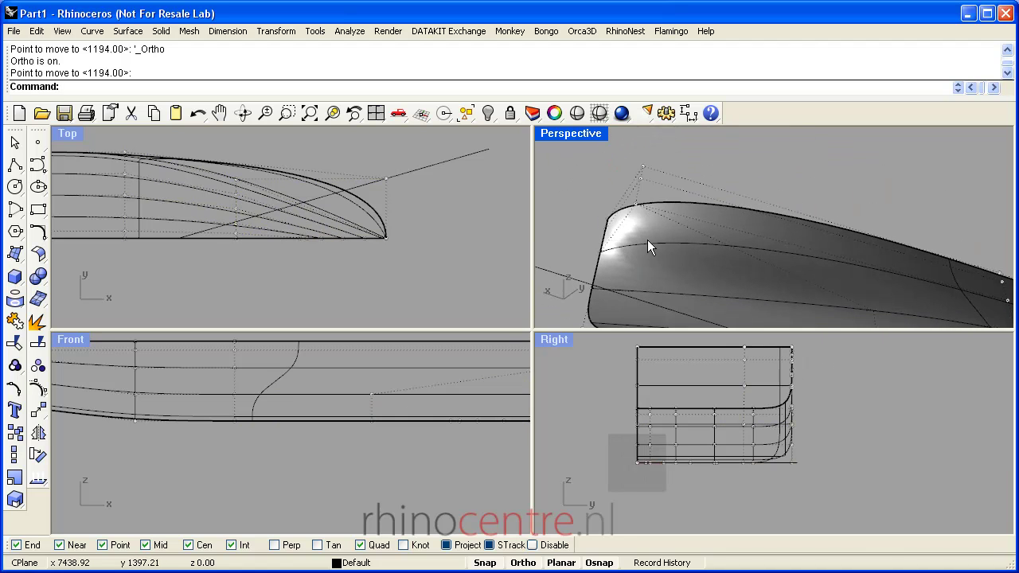
{"action": "right_click_drag", "start_coordinate": [437, 210], "coordinate": [411, 269]}
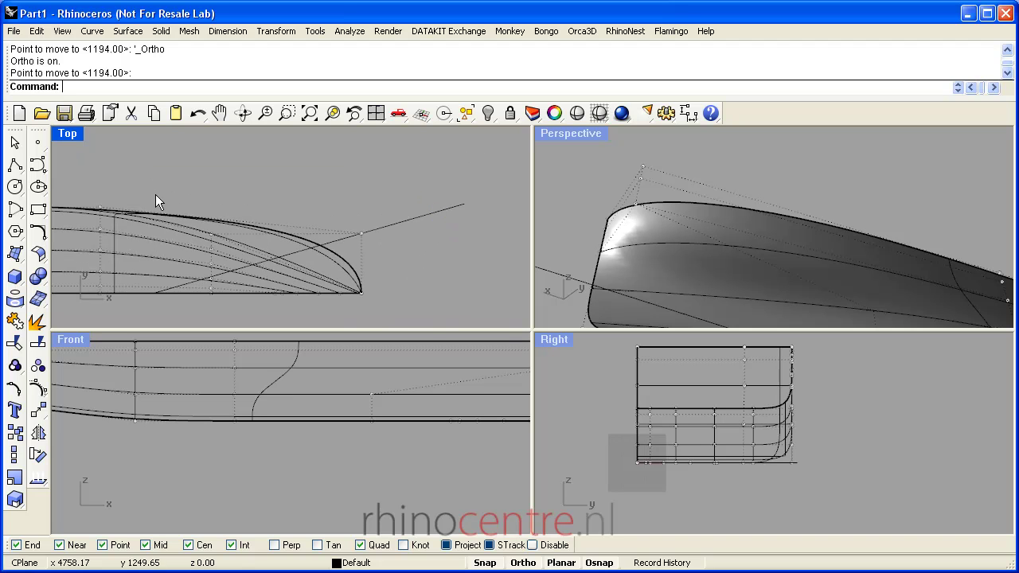
Step: Review the nudge step sizes for the plain, Ctrl and Shift nudge keys in the document properties
{"action": "left_click", "coordinate": [11, 32]}
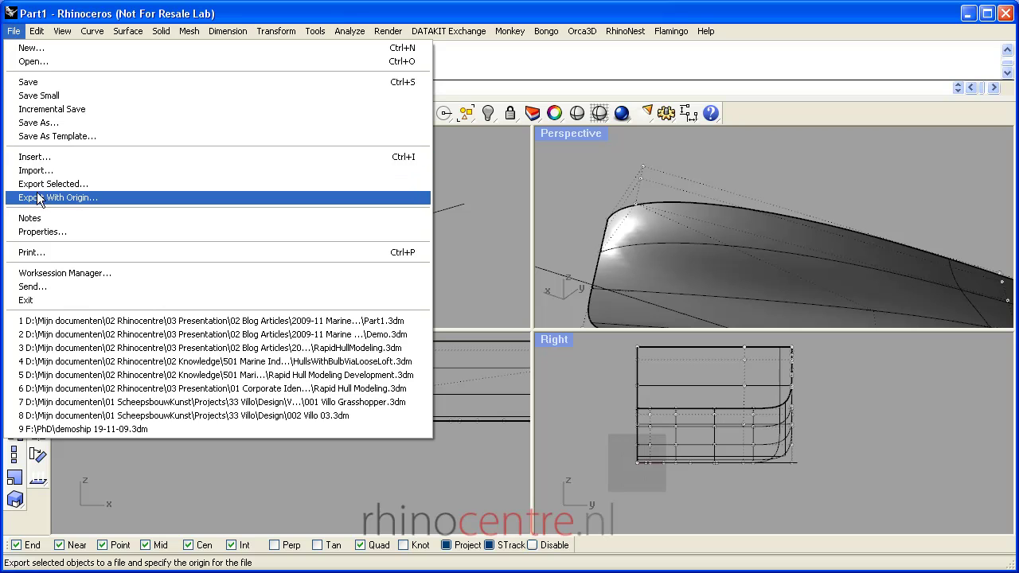
{"action": "left_click", "coordinate": [41, 231]}
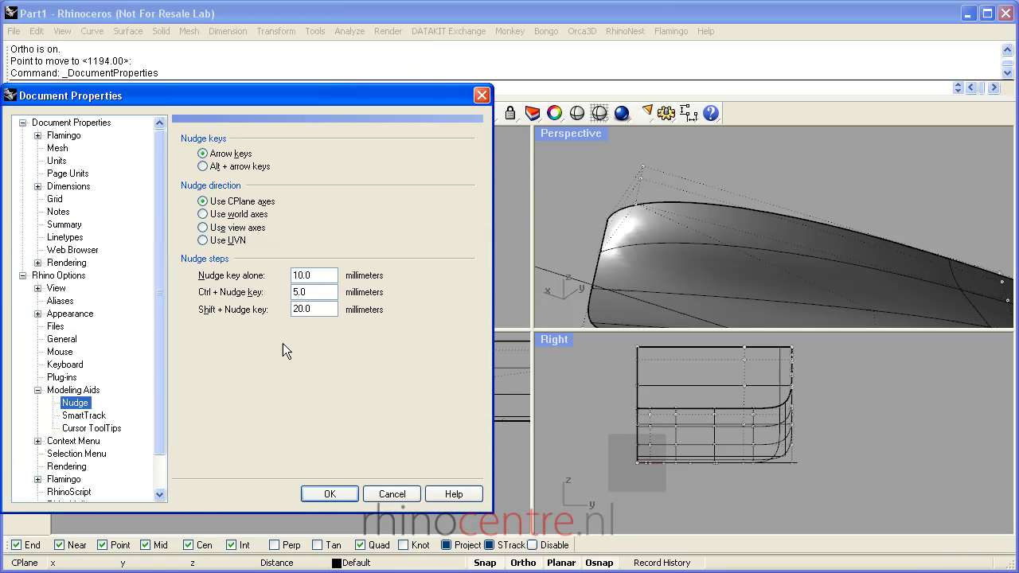
{"action": "double_click", "coordinate": [312, 310]}
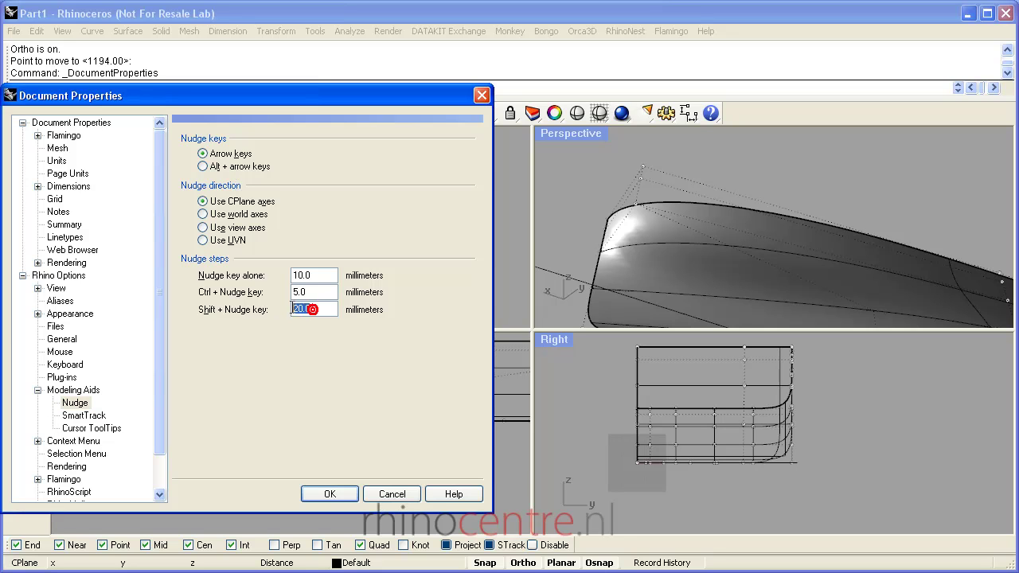
{"action": "double_click", "coordinate": [308, 291]}
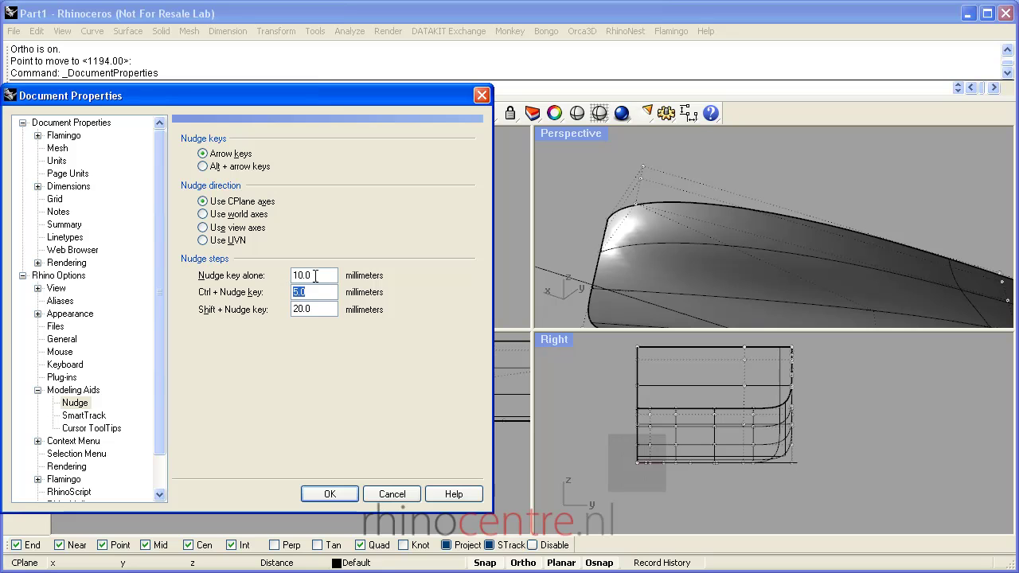
{"action": "double_click", "coordinate": [299, 275]}
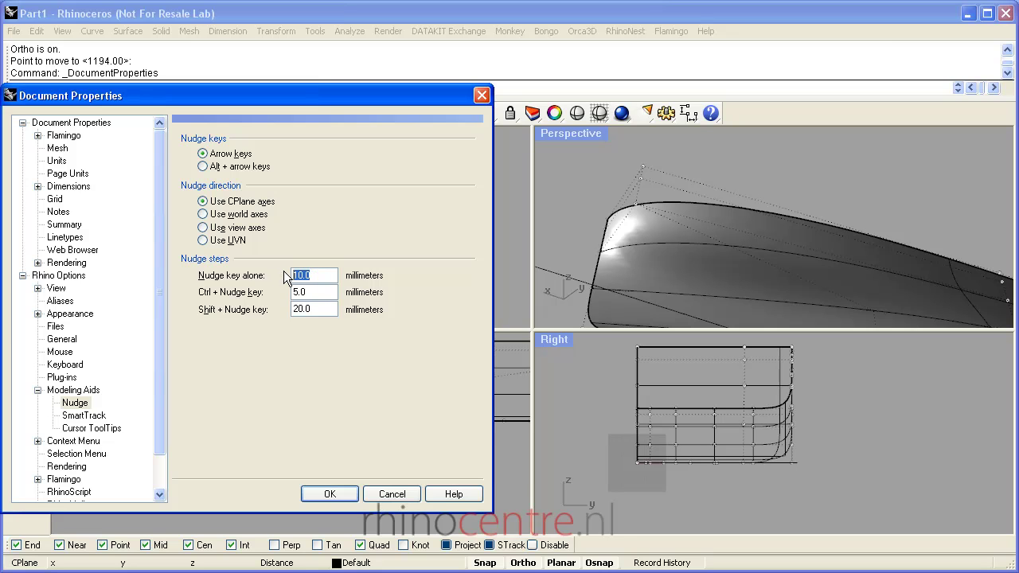
{"action": "left_click", "coordinate": [328, 494]}
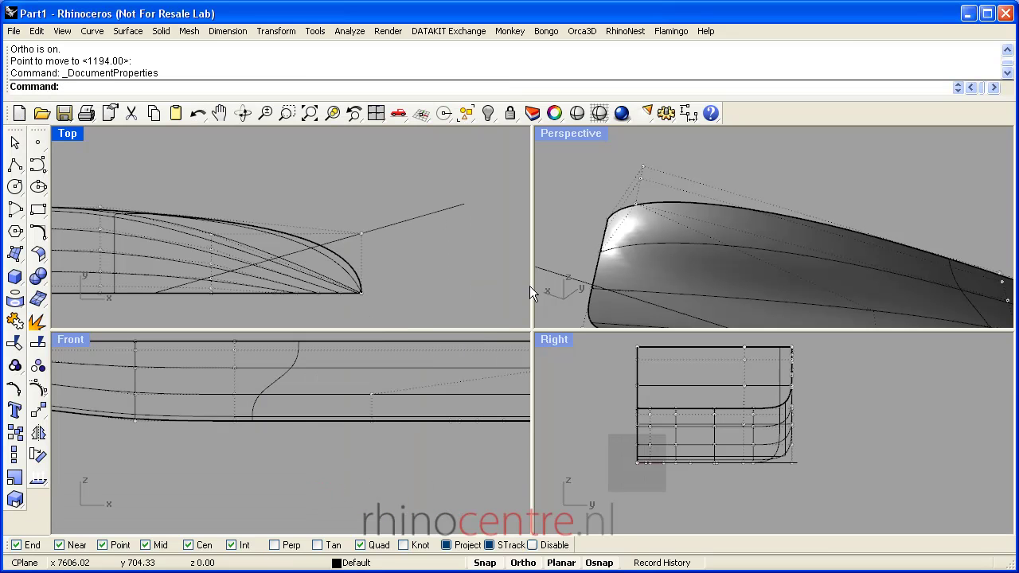
Step: Nudge the lowest of the stacked control points at the bow flare aft in 20 mm steps to about x 6840 in the Top view
{"action": "left_click", "coordinate": [640, 205]}
{"action": "right_click_drag", "start_coordinate": [566, 234], "coordinate": [605, 250]}
{"action": "left_click", "coordinate": [73, 132]}
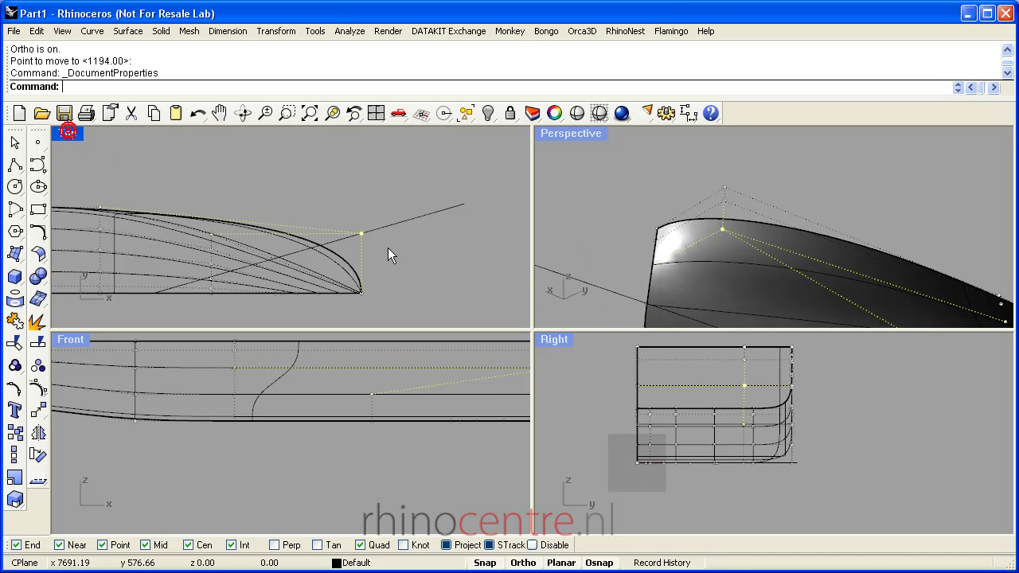
{"action": "right_click_drag", "start_coordinate": [387, 247], "coordinate": [342, 211]}
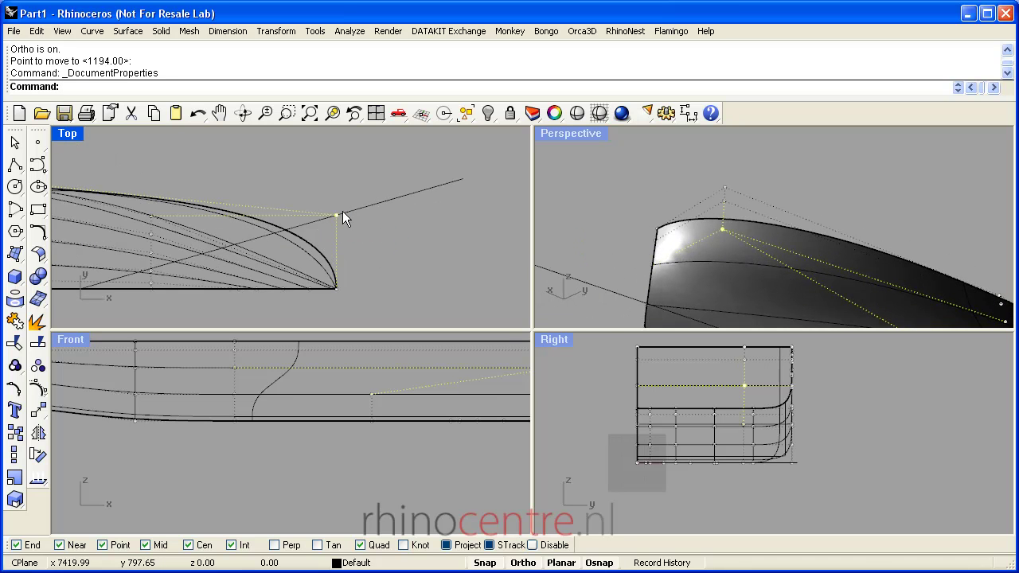
{"action": "key", "text": "alt+Left"}
{"action": "key", "text": "alt+Left"}
{"action": "key", "text": "alt+Left"}
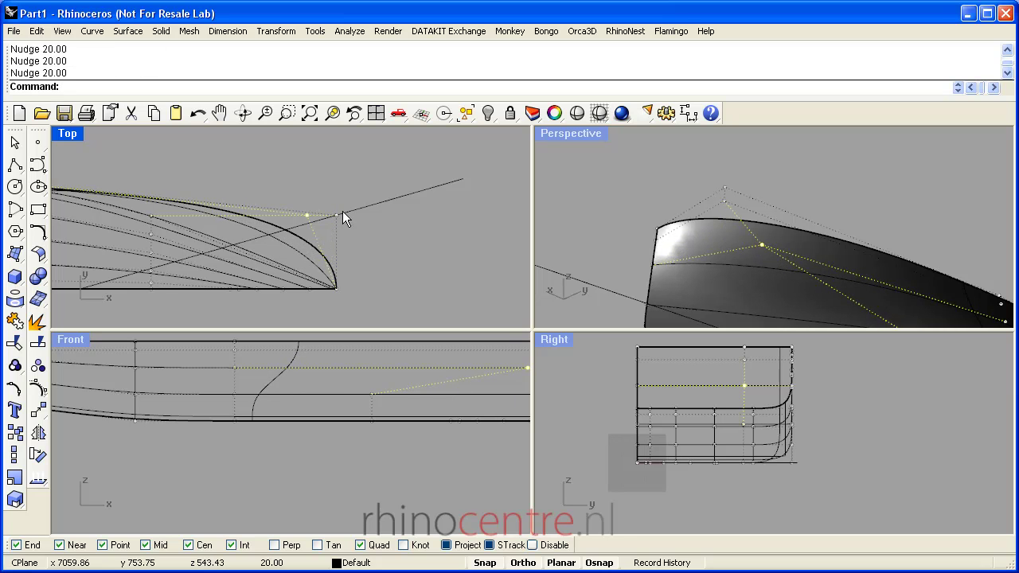
{"action": "key", "text": "alt+Left"}
{"action": "key", "text": "alt+Left"}
{"action": "key", "text": "alt+Left"}
{"action": "key", "text": "alt+Left"}
{"action": "key", "text": "alt+Left"}
{"action": "key", "text": "alt+Left"}
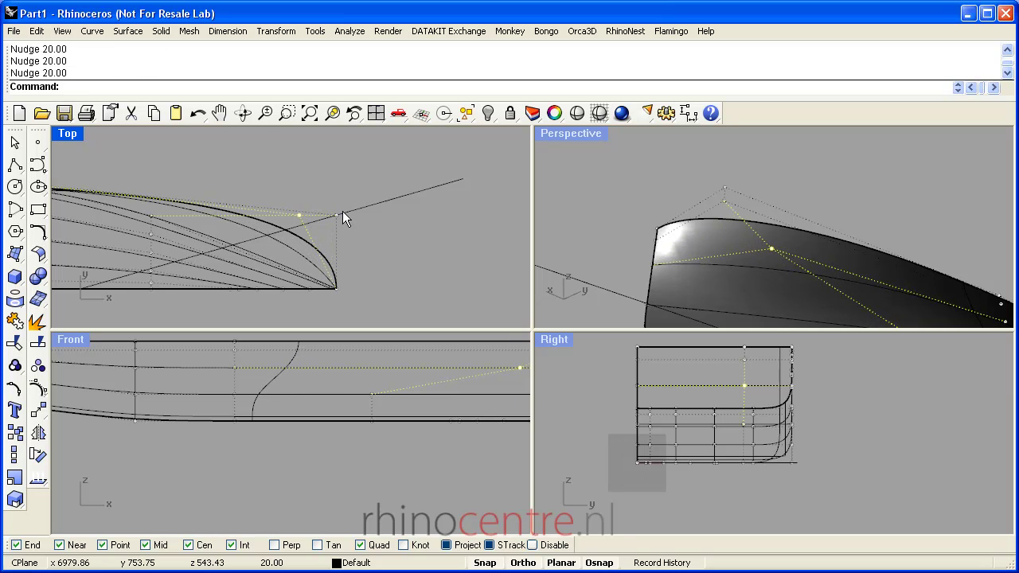
{"action": "key", "text": "alt+Left"}
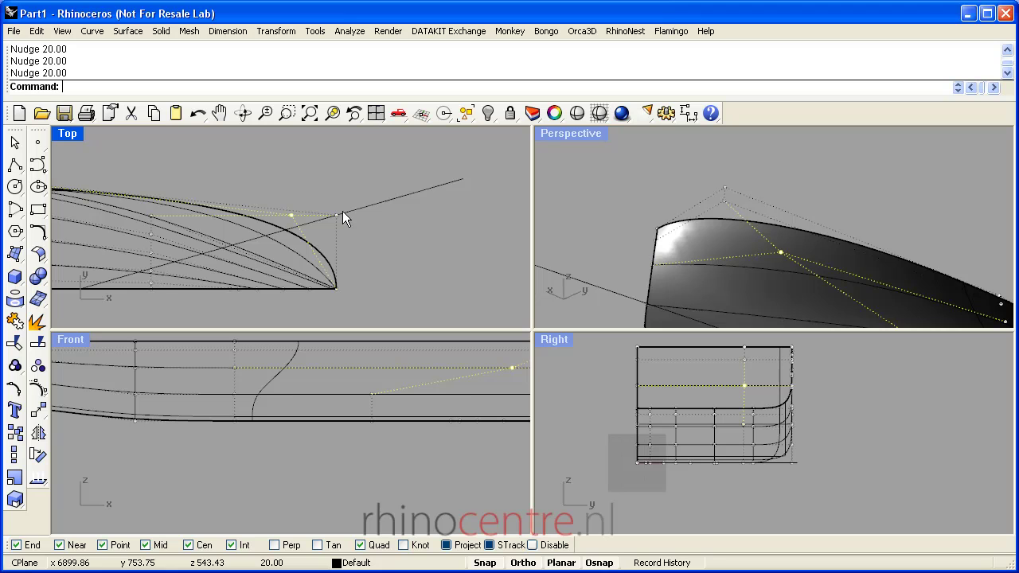
{"action": "key", "text": "alt+Left"}
{"action": "key", "text": "alt+Left"}
{"action": "key", "text": "alt+Left"}
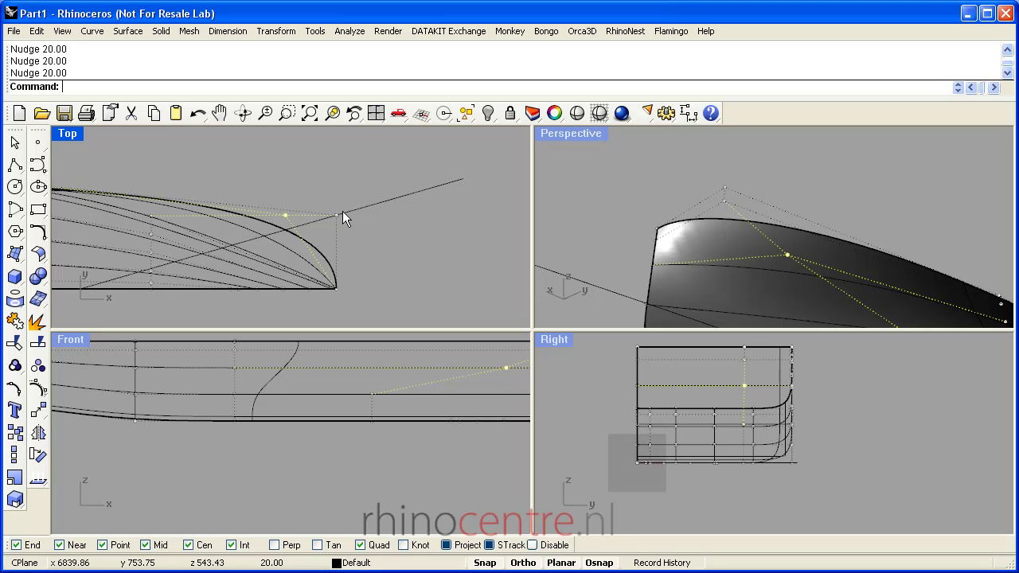
Step: Nudge the bow flare control point 100 mm toward the centerline and 80 mm back outward in 20 mm steps
{"action": "key", "text": "alt+Down"}
{"action": "key", "text": "alt+Down"}
{"action": "key", "text": "alt+Down"}
{"action": "key", "text": "alt+Down"}
{"action": "key", "text": "alt+Down"}
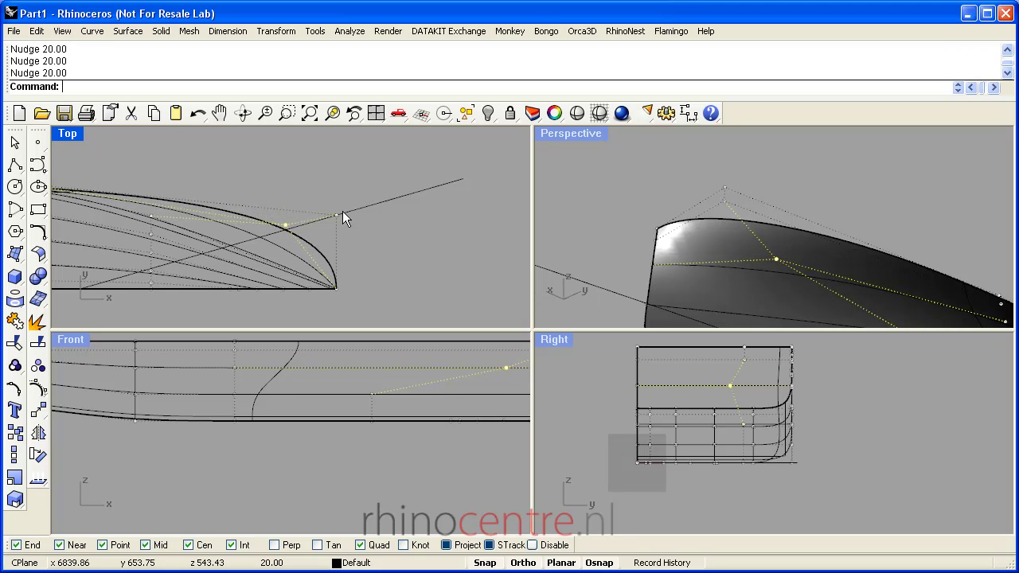
{"action": "key", "text": "alt+Up"}
{"action": "key", "text": "alt+Up"}
{"action": "key", "text": "alt+Up"}
{"action": "key", "text": "alt+Up"}
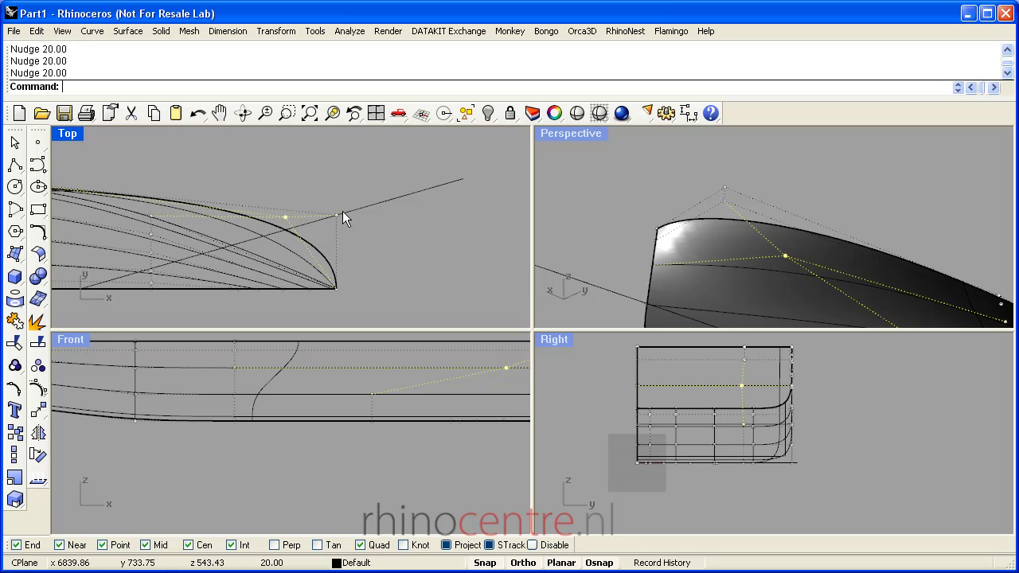
Step: Nudge the next lower bow control point forward to about x 5985 and 60 mm toward the centerline in 20 mm steps
{"action": "right_click_drag", "start_coordinate": [656, 284], "coordinate": [738, 223]}
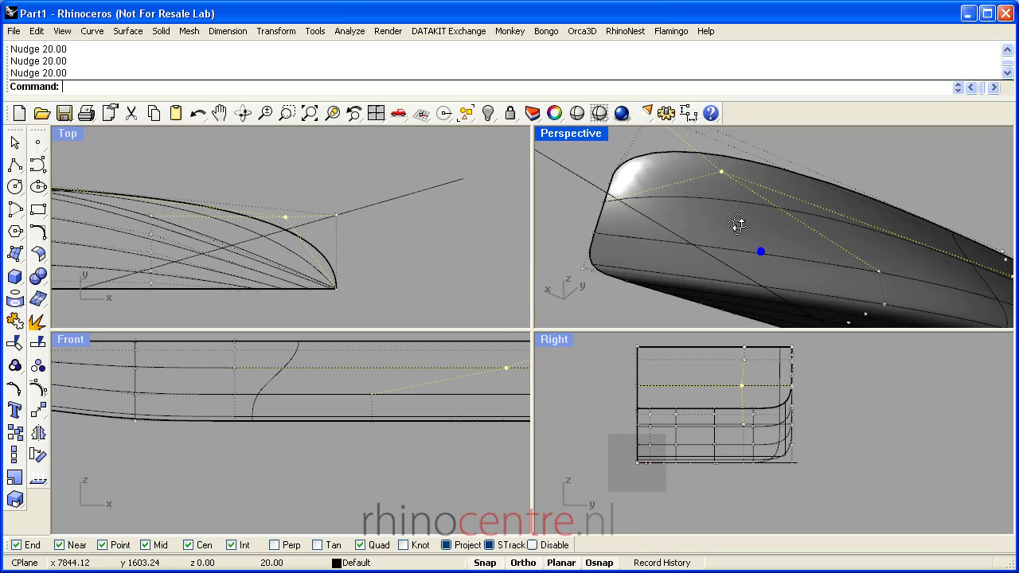
{"action": "left_click", "coordinate": [877, 271]}
{"action": "right_click_drag", "start_coordinate": [273, 250], "coordinate": [362, 242]}
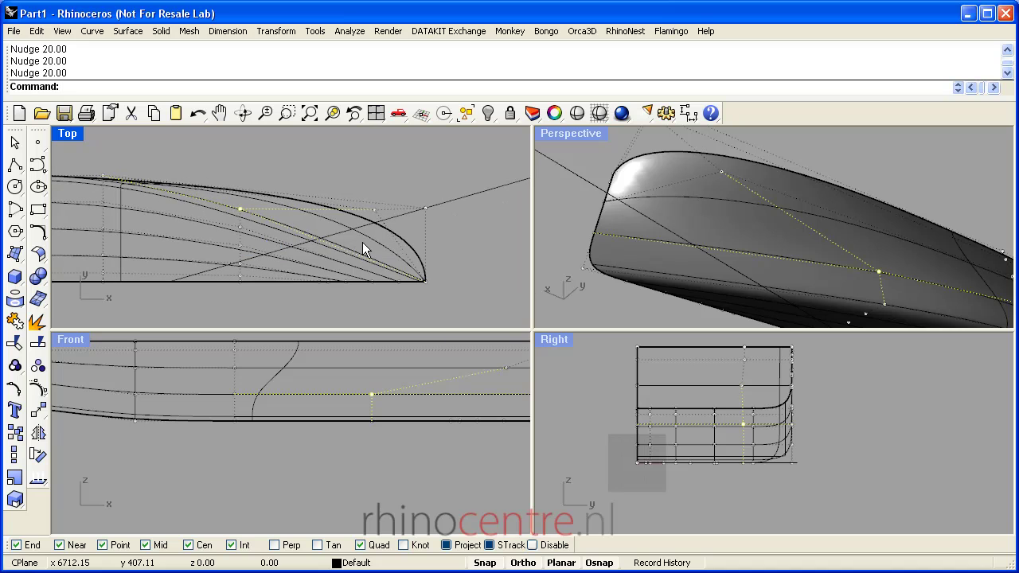
{"action": "key", "text": "alt+Right"}
{"action": "key", "text": "alt+Right"}
{"action": "key", "text": "alt+Right"}
{"action": "key", "text": "alt+Right"}
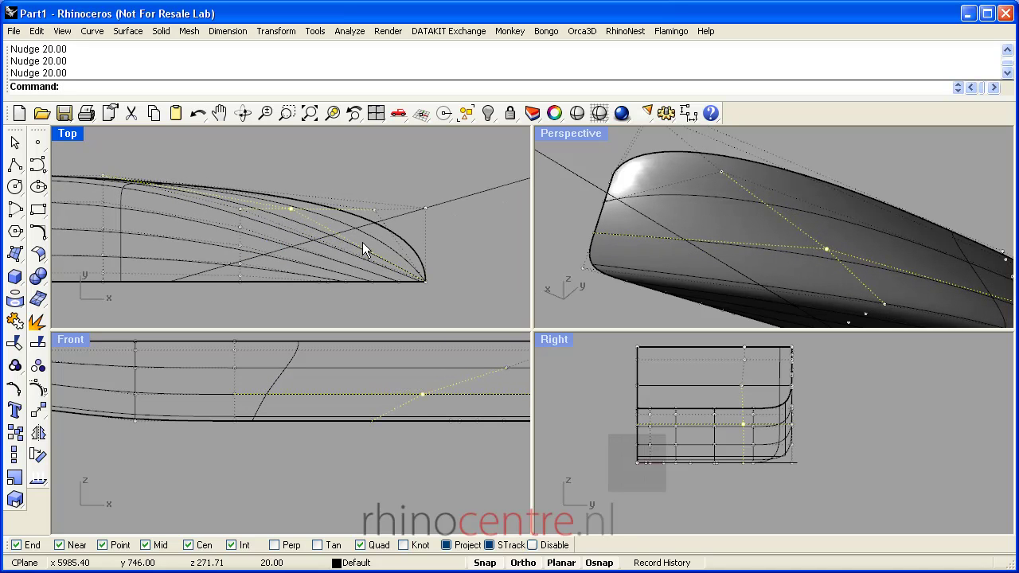
{"action": "key", "text": "alt+Down"}
{"action": "key", "text": "alt+Down"}
{"action": "key", "text": "alt+Down"}
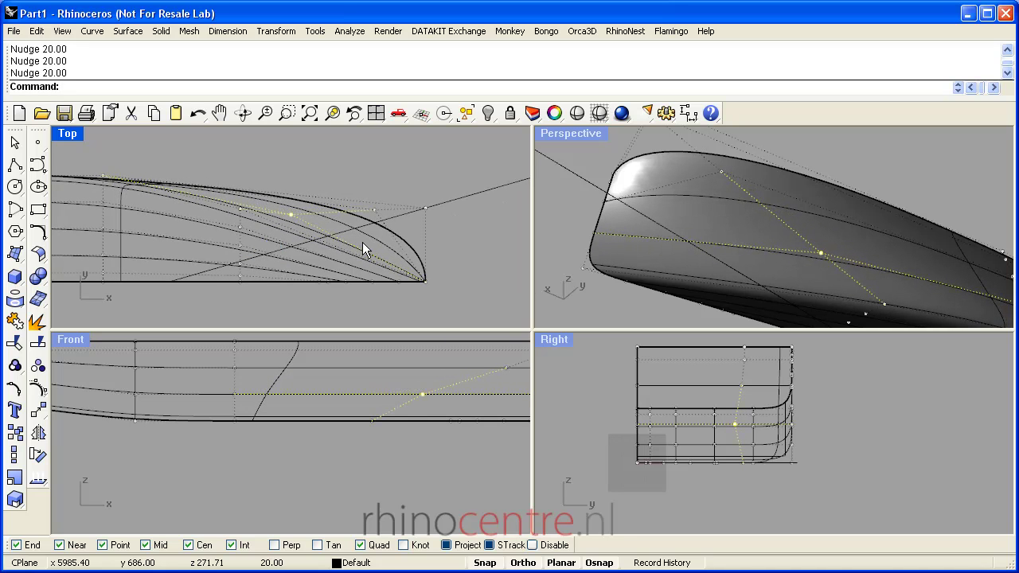
Step: Nudge the outermost bottom control point behind it 80 mm toward the centerline in the Top view
{"action": "left_click", "coordinate": [238, 210]}
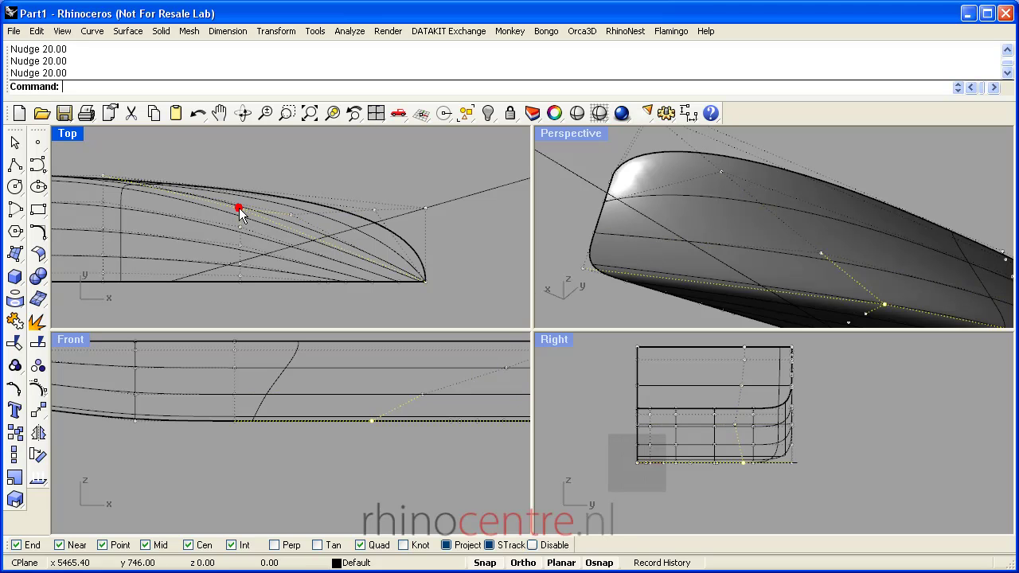
{"action": "key", "text": "alt+Down"}
{"action": "key", "text": "alt+Down"}
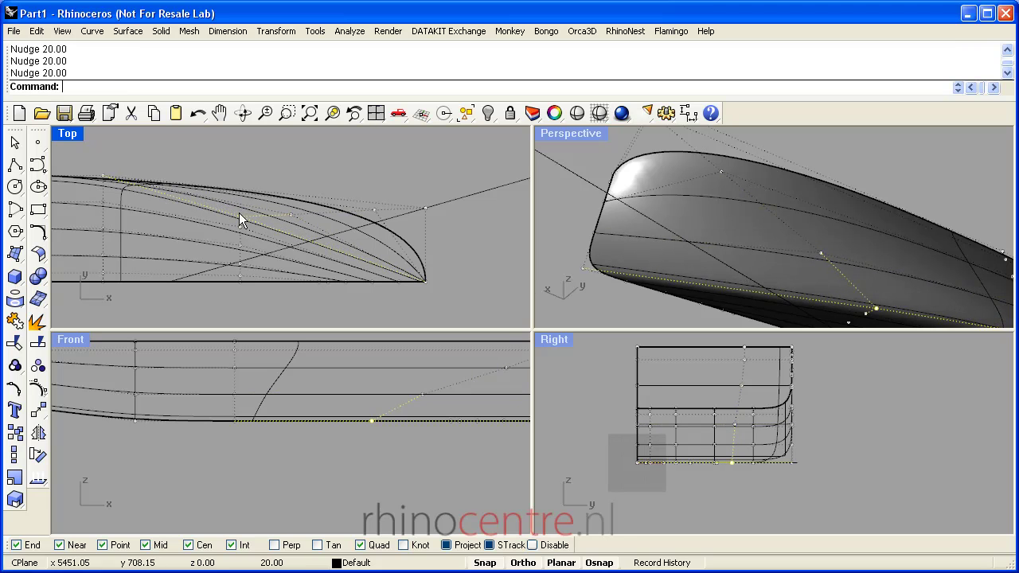
Step: Nudge the three bottom control points inboard of it together toward the centerline in 20 mm steps
{"action": "left_click", "coordinate": [239, 226]}
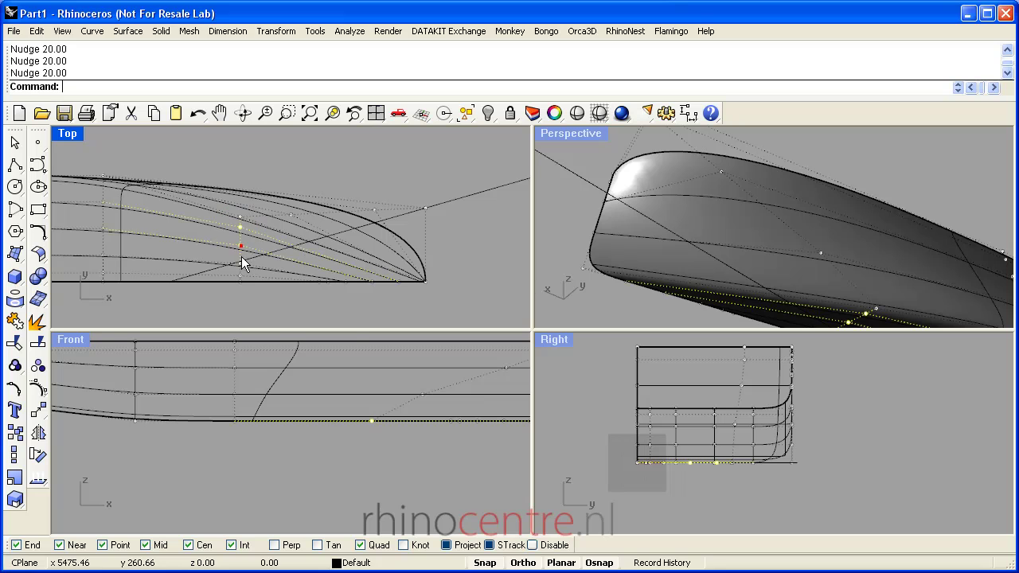
{"action": "left_click", "coordinate": [242, 261]}
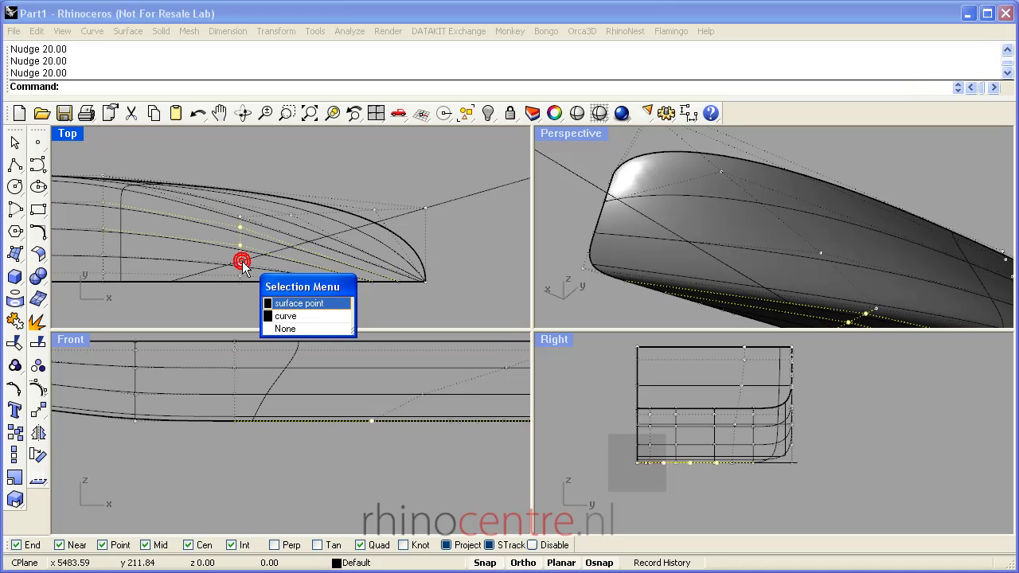
{"action": "left_click", "coordinate": [287, 303]}
{"action": "key", "text": "alt+Down"}
{"action": "key", "text": "alt+Down"}
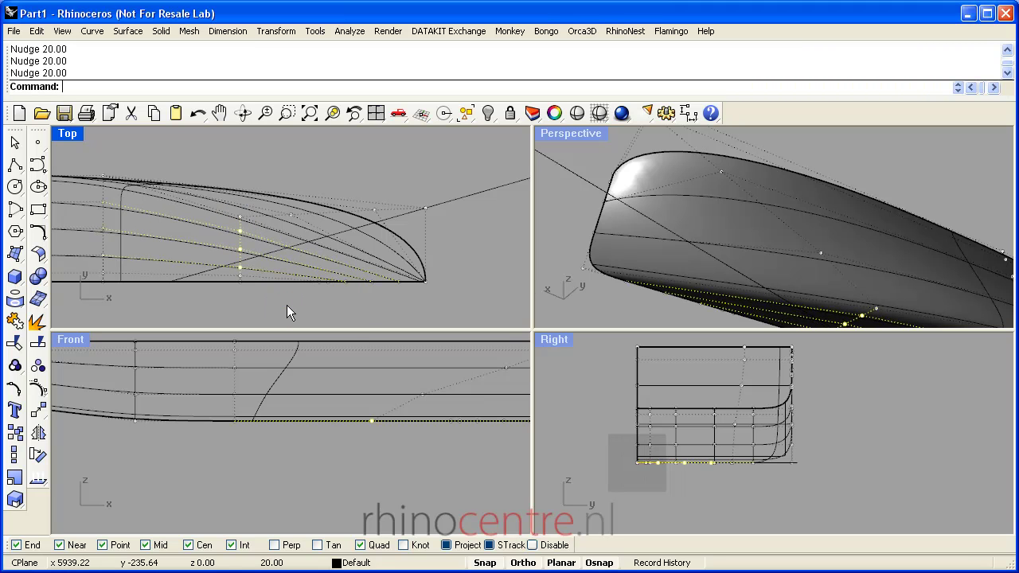
{"action": "key", "text": "alt+Down"}
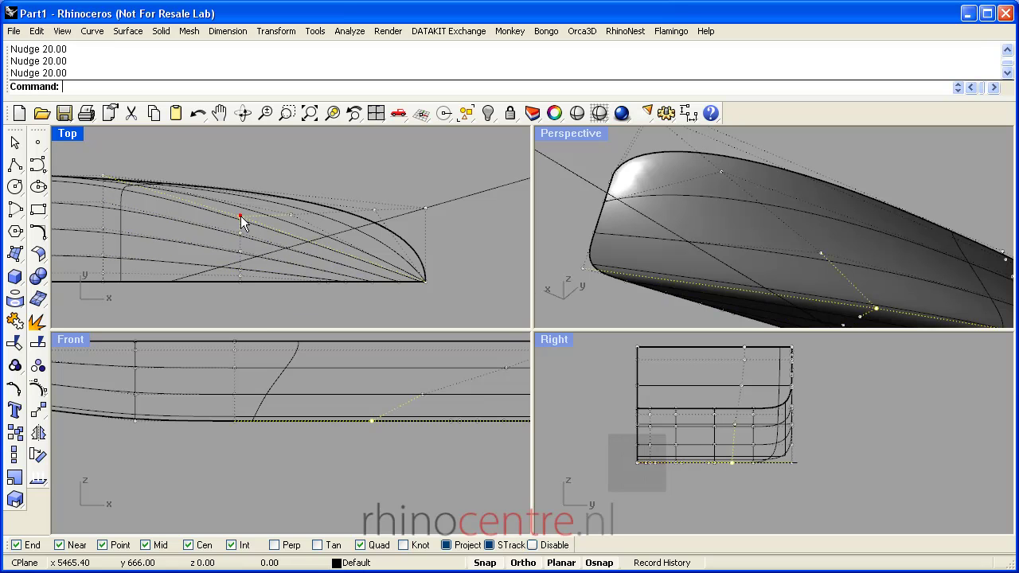
Step: Nudge the control point at the bottom corner of the stem aft in 20 mm steps to about x 7240 in the Front view
{"action": "left_click", "coordinate": [240, 216]}
{"action": "scroll", "coordinate": [333, 414], "scroll_direction": "down", "scroll_amount": 4}
{"action": "right_click_drag", "start_coordinate": [688, 268], "coordinate": [731, 228]}
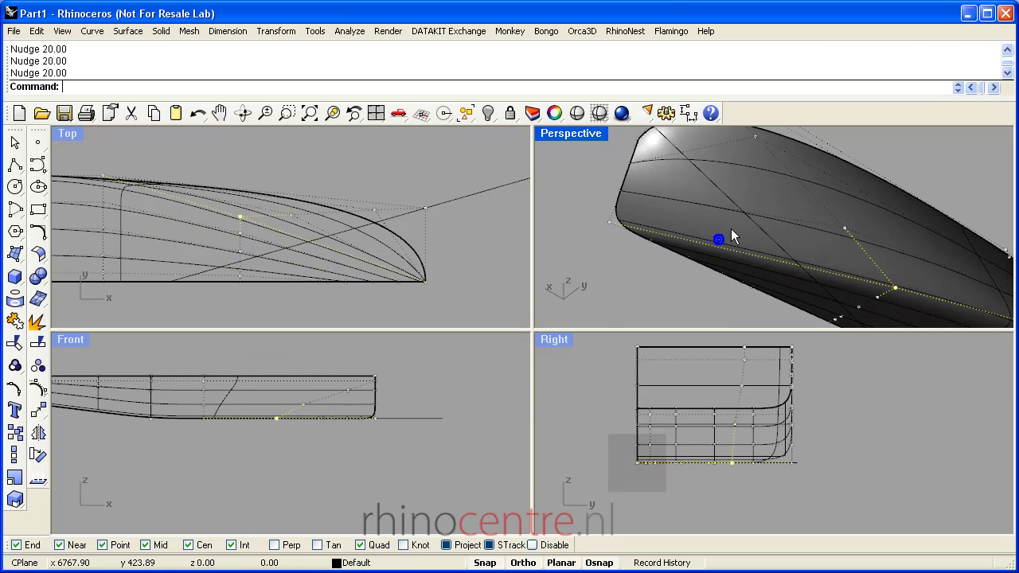
{"action": "scroll", "coordinate": [676, 184], "scroll_direction": "down", "scroll_amount": 5}
{"action": "right_click_drag", "start_coordinate": [668, 187], "coordinate": [659, 227]}
{"action": "scroll", "coordinate": [648, 256], "scroll_direction": "up", "scroll_amount": 6}
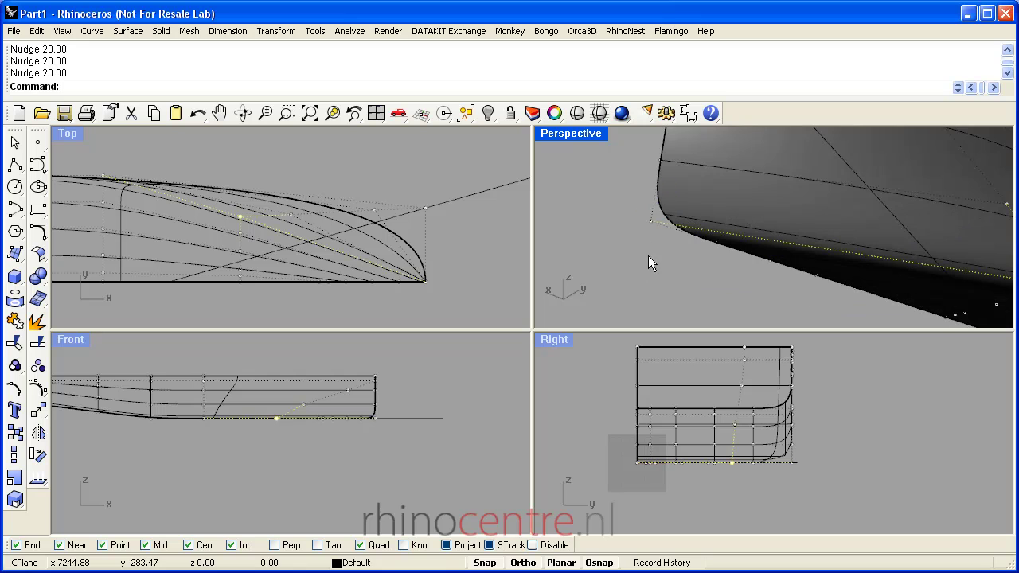
{"action": "left_click", "coordinate": [649, 221]}
{"action": "scroll", "coordinate": [362, 427], "scroll_direction": "up", "scroll_amount": 5}
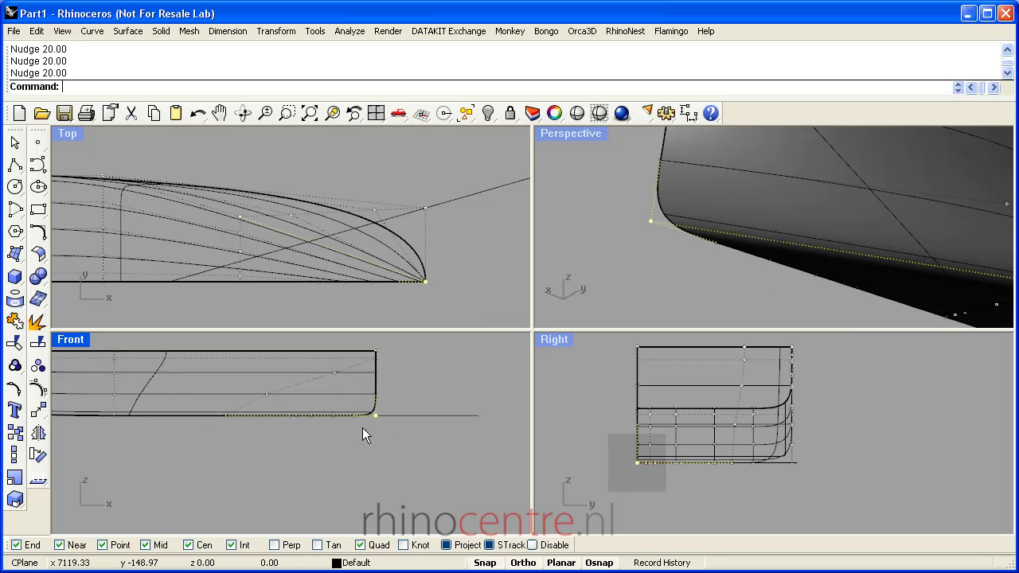
{"action": "right_click_drag", "start_coordinate": [404, 421], "coordinate": [386, 470]}
{"action": "scroll", "coordinate": [386, 470], "scroll_direction": "up", "scroll_amount": 2}
{"action": "key", "text": "alt+Left"}
{"action": "key", "text": "alt+Left"}
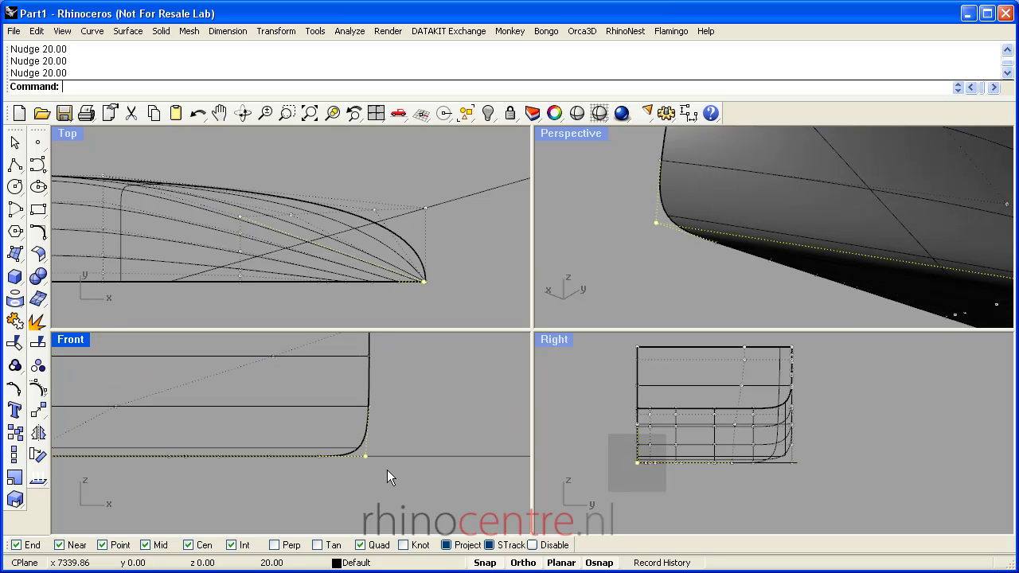
{"action": "key", "text": "alt+Left"}
{"action": "key", "text": "alt+Left"}
{"action": "key", "text": "alt+Left"}
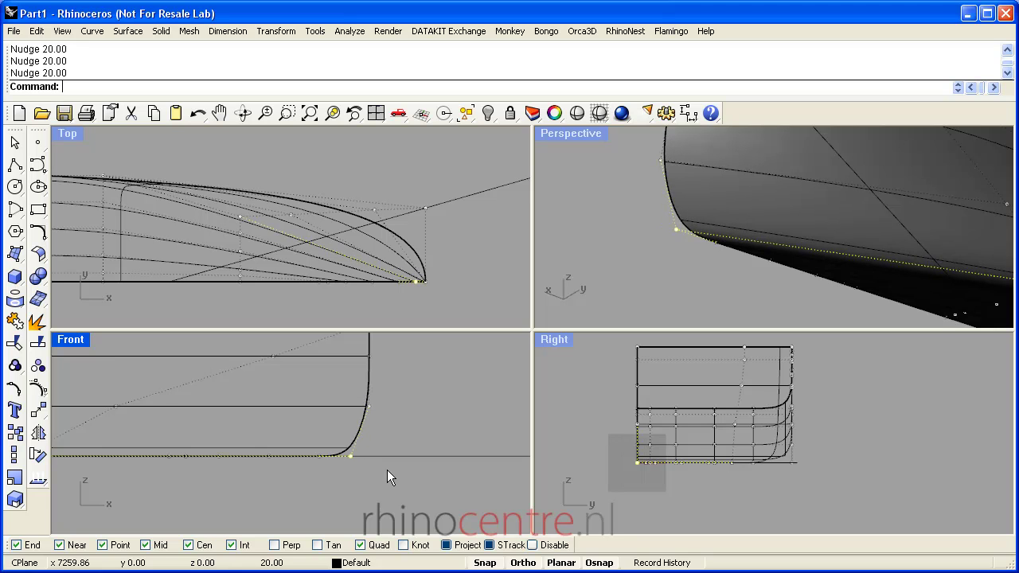
{"action": "key", "text": "alt+Left"}
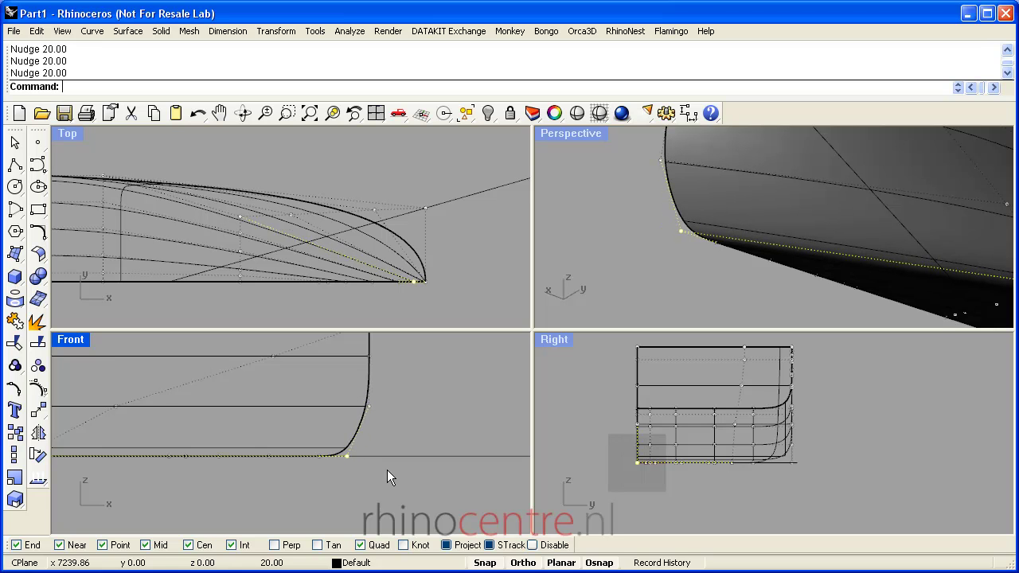
Step: Nudge the stem's bottom corner point and the keel point just behind it aft together in 20 mm steps
{"action": "left_click", "coordinate": [317, 455]}
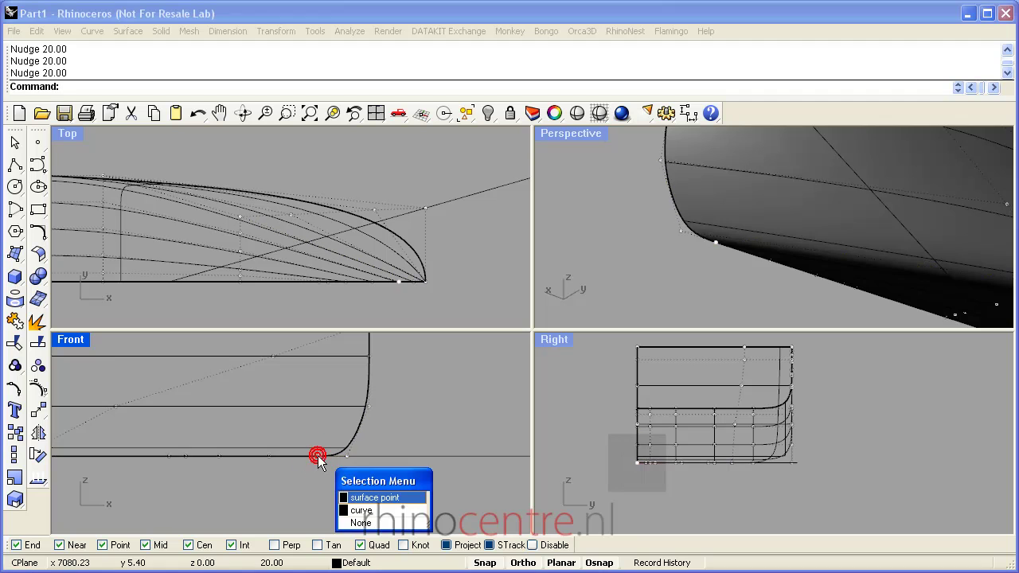
{"action": "left_click_drag", "start_coordinate": [297, 429], "coordinate": [354, 477]}
{"action": "key", "text": "alt+Left"}
{"action": "key", "text": "alt+Left"}
{"action": "key", "text": "alt+Left"}
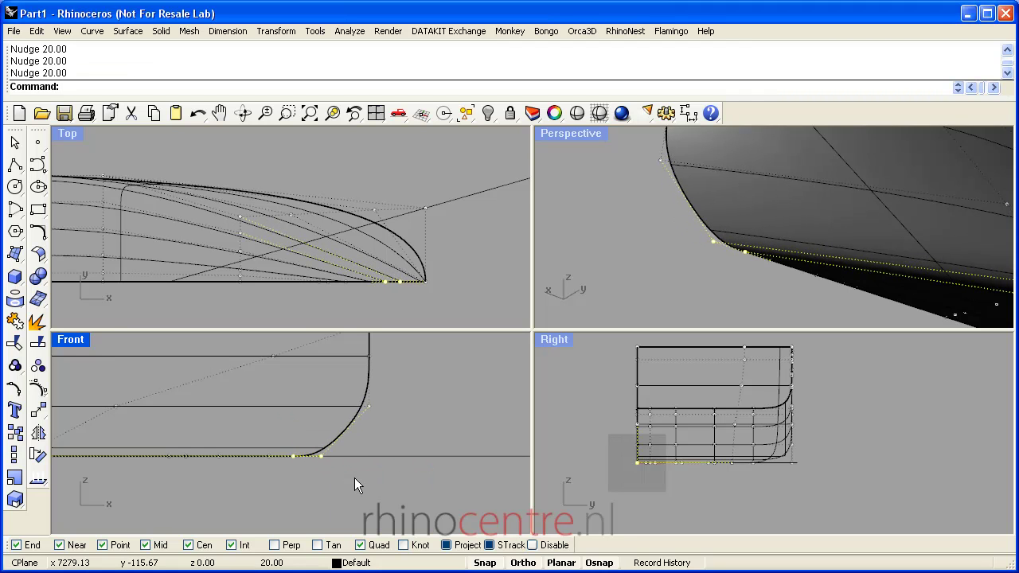
Step: Nudge the stem control point at height 271.71 aft in 20 mm steps to rake the lower stem
{"action": "right_click_drag", "start_coordinate": [354, 478], "coordinate": [355, 518]}
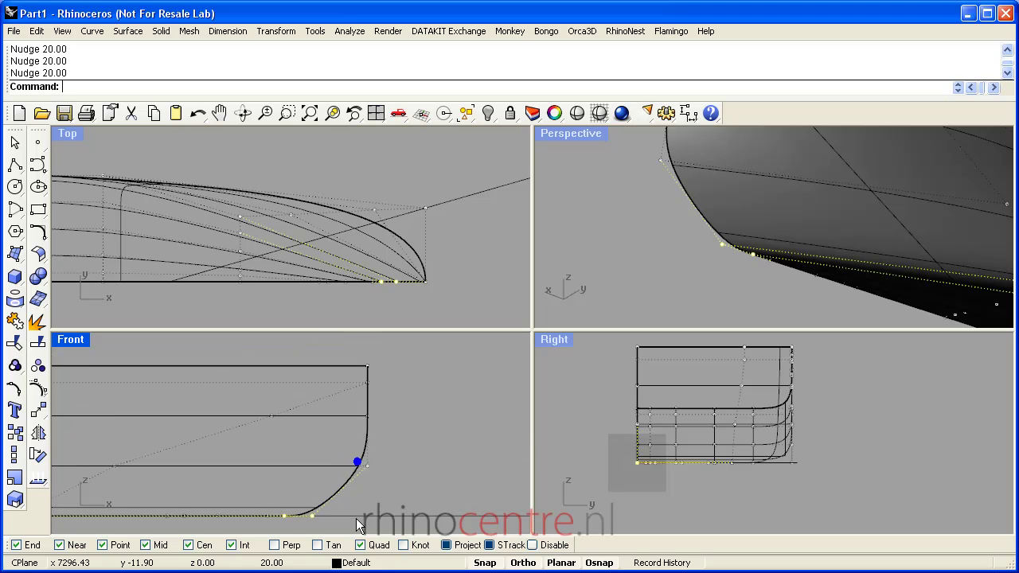
{"action": "left_click", "coordinate": [367, 464]}
{"action": "key", "text": "alt+Left"}
{"action": "key", "text": "alt+Left"}
{"action": "key", "text": "alt+Left"}
{"action": "key", "text": "alt+Left"}
{"action": "key", "text": "alt+Left"}
{"action": "key", "text": "alt+Left"}
{"action": "key", "text": "alt+Left"}
{"action": "key", "text": "alt+Left"}
{"action": "key", "text": "alt+Left"}
{"action": "key", "text": "alt+Left"}
{"action": "key", "text": "alt+Left"}
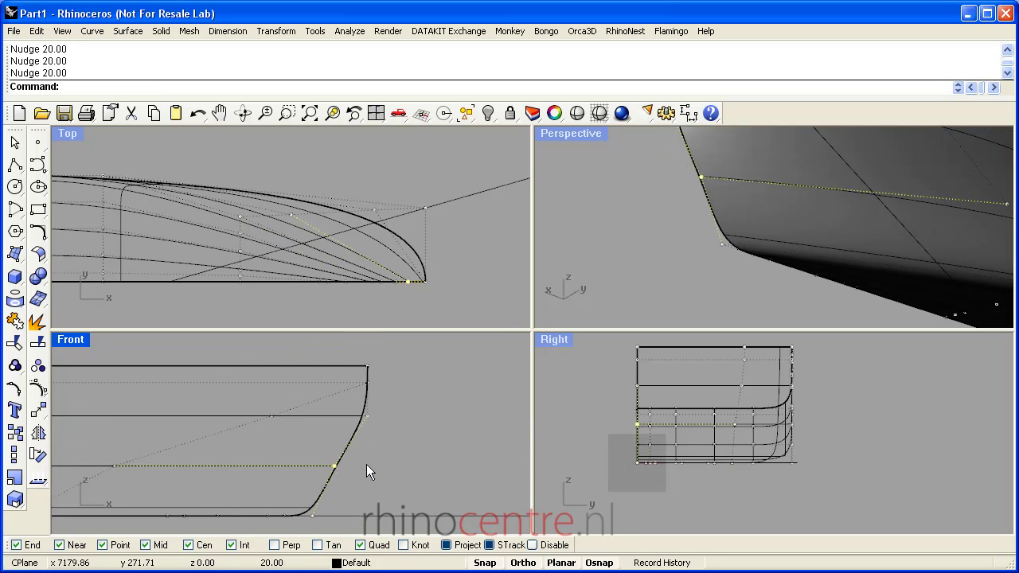
Step: Nudge the stem control point at height 543.43 aft in 20 mm steps to rake the upper stem
{"action": "left_click", "coordinate": [339, 400]}
{"action": "key", "text": "alt+Left"}
{"action": "key", "text": "alt+Left"}
{"action": "key", "text": "alt+Left"}
{"action": "key", "text": "alt+Left"}
{"action": "key", "text": "alt+Left"}
{"action": "key", "text": "alt+Left"}
{"action": "key", "text": "alt+Left"}
{"action": "key", "text": "alt+Left"}
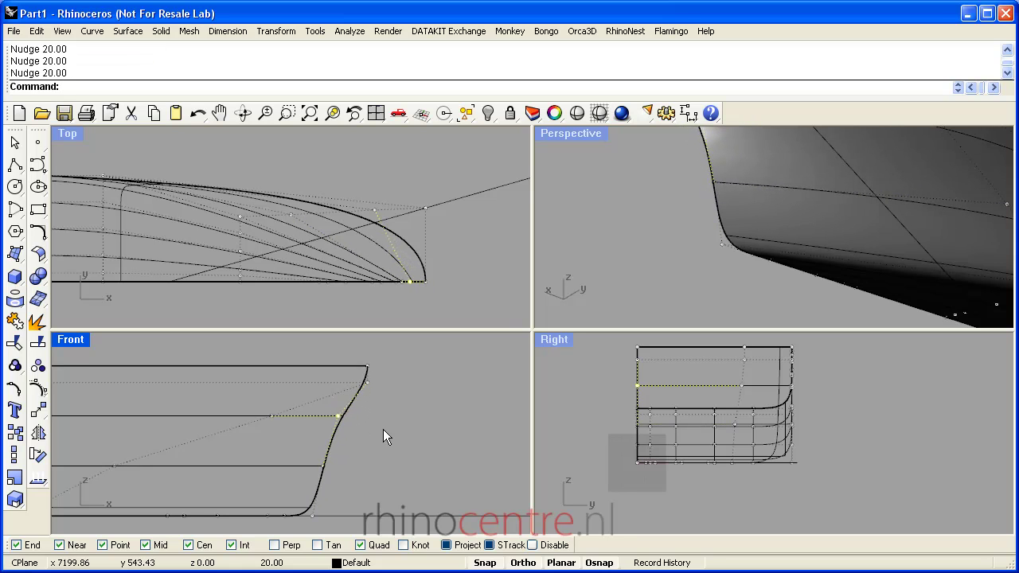
Step: Nudge the bow control points in the row just below the deck edge aft together in 20 mm steps, correcting slightly forward
{"action": "scroll", "coordinate": [394, 405], "scroll_direction": "up", "scroll_amount": 6}
{"action": "right_click_drag", "start_coordinate": [394, 404], "coordinate": [422, 445]}
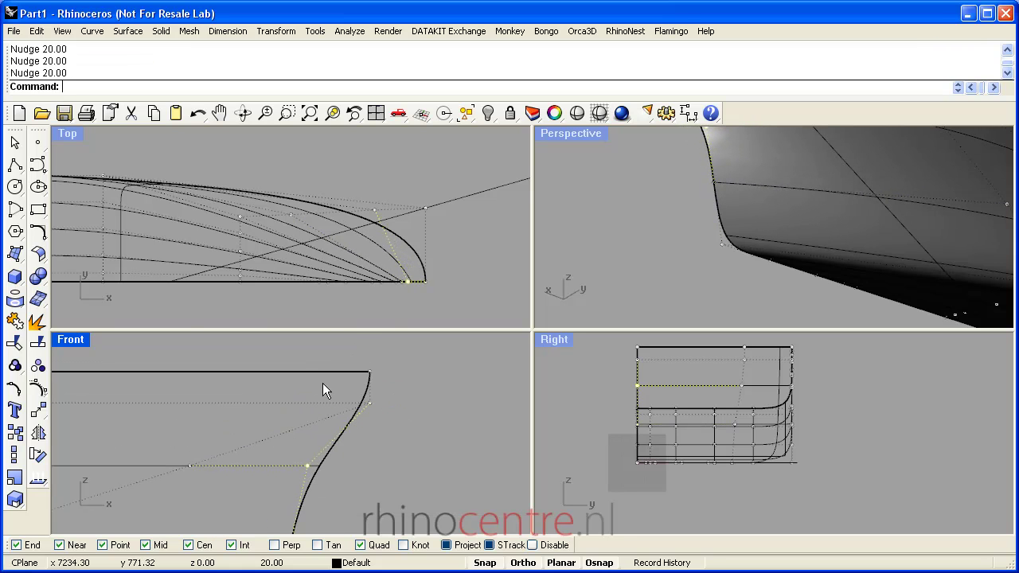
{"action": "left_click_drag", "start_coordinate": [334, 388], "coordinate": [409, 423]}
{"action": "key", "text": "alt+Left"}
{"action": "key", "text": "alt+Left"}
{"action": "key", "text": "alt+Left"}
{"action": "key", "text": "alt+Left"}
{"action": "key", "text": "alt+Left"}
{"action": "key", "text": "alt+Left"}
{"action": "key", "text": "alt+Left"}
{"action": "key", "text": "alt+Left"}
{"action": "key", "text": "alt+Left"}
{"action": "key", "text": "alt+Left"}
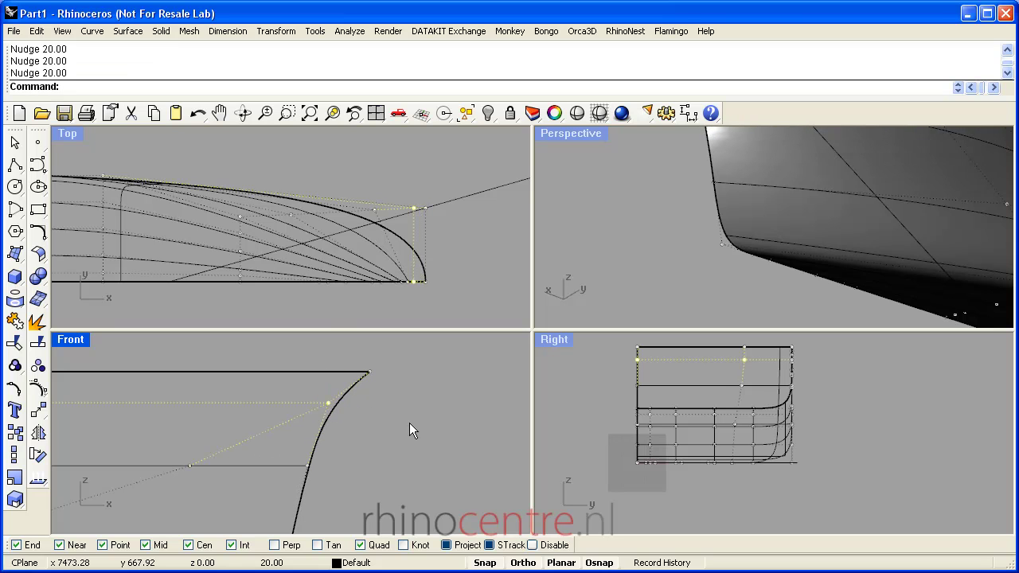
{"action": "key", "text": "alt+Right"}
Step: Nudge the upper bow flare control point up 20 mm and aft in 20 mm steps in the Front view
{"action": "right_click_drag", "start_coordinate": [413, 435], "coordinate": [425, 400]}
{"action": "scroll", "coordinate": [413, 375], "scroll_direction": "down", "scroll_amount": 4}
{"action": "scroll", "coordinate": [398, 418], "scroll_direction": "down", "scroll_amount": 2}
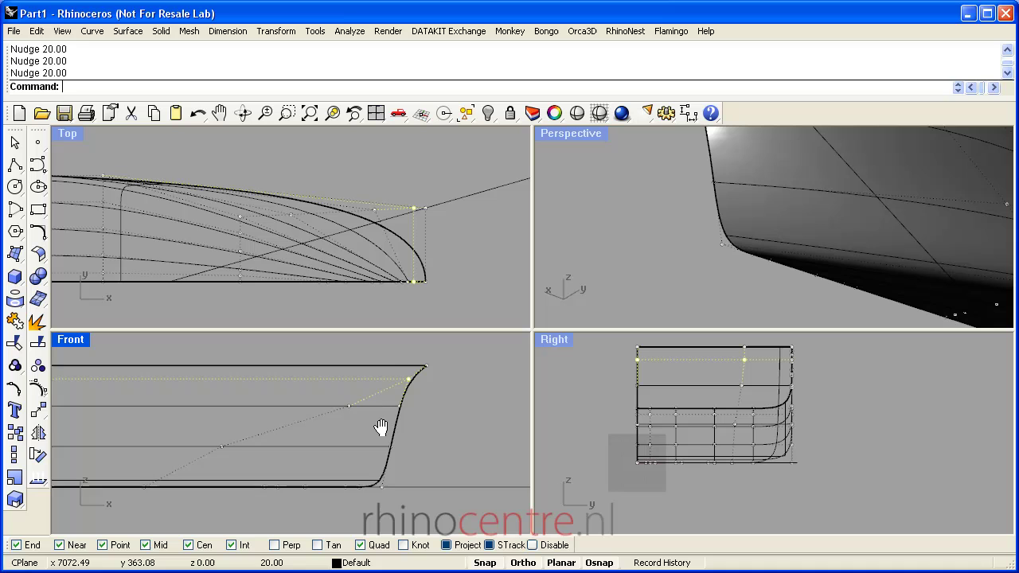
{"action": "left_click", "coordinate": [333, 399]}
{"action": "key", "text": "alt+Left"}
{"action": "key", "text": "alt+Left"}
{"action": "key", "text": "alt+Left"}
{"action": "key", "text": "alt+Left"}
{"action": "key", "text": "alt+Left"}
{"action": "key", "text": "alt+Left"}
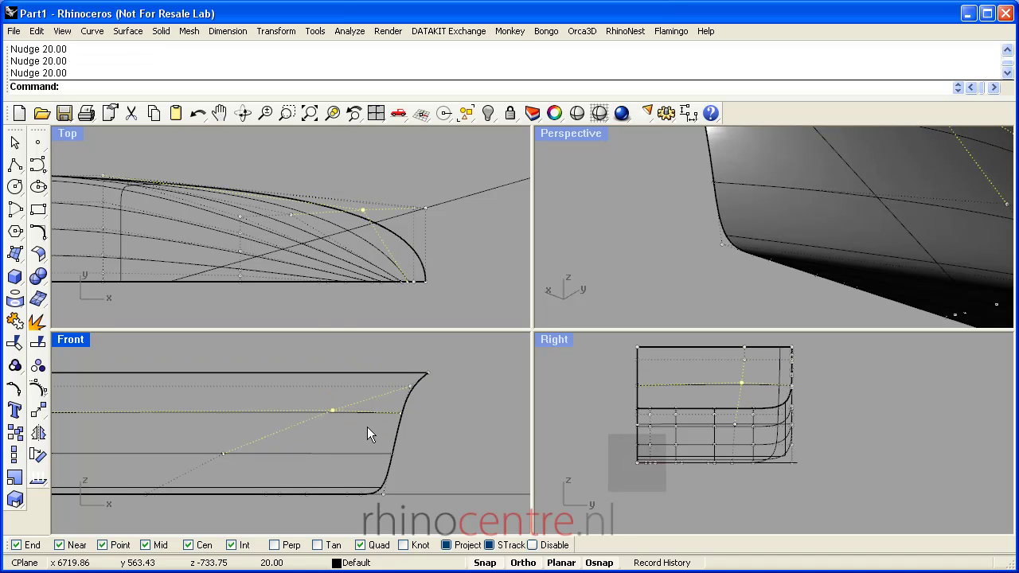
Step: Maximize the Perspective view, turn off the control points and delete the straight line crossing the bow
{"action": "right_click_drag", "start_coordinate": [629, 239], "coordinate": [653, 199]}
{"action": "scroll", "coordinate": [728, 271], "scroll_direction": "up", "scroll_amount": 5}
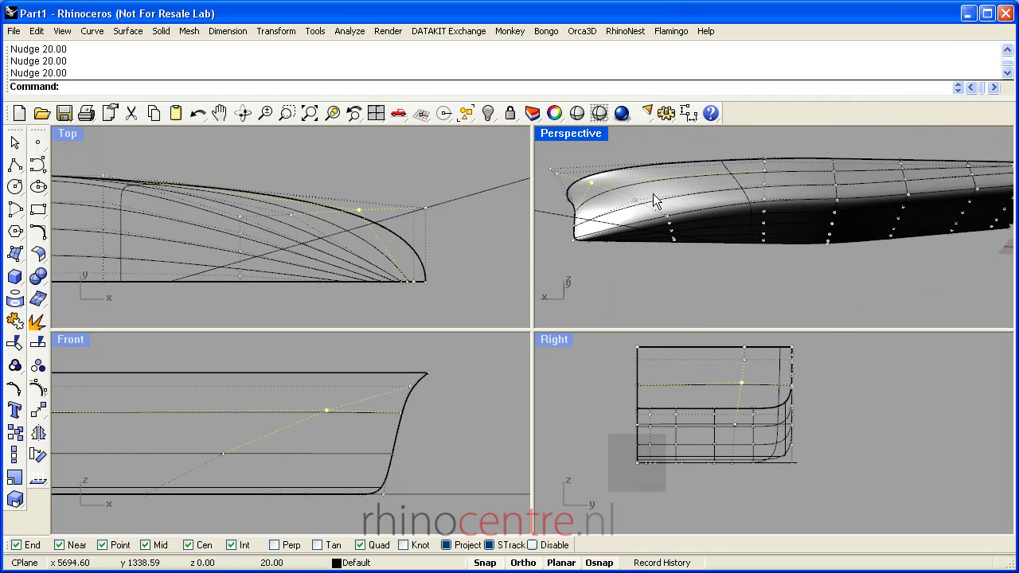
{"action": "double_click", "coordinate": [590, 137]}
{"action": "scroll", "coordinate": [414, 368], "scroll_direction": "down", "scroll_amount": 3}
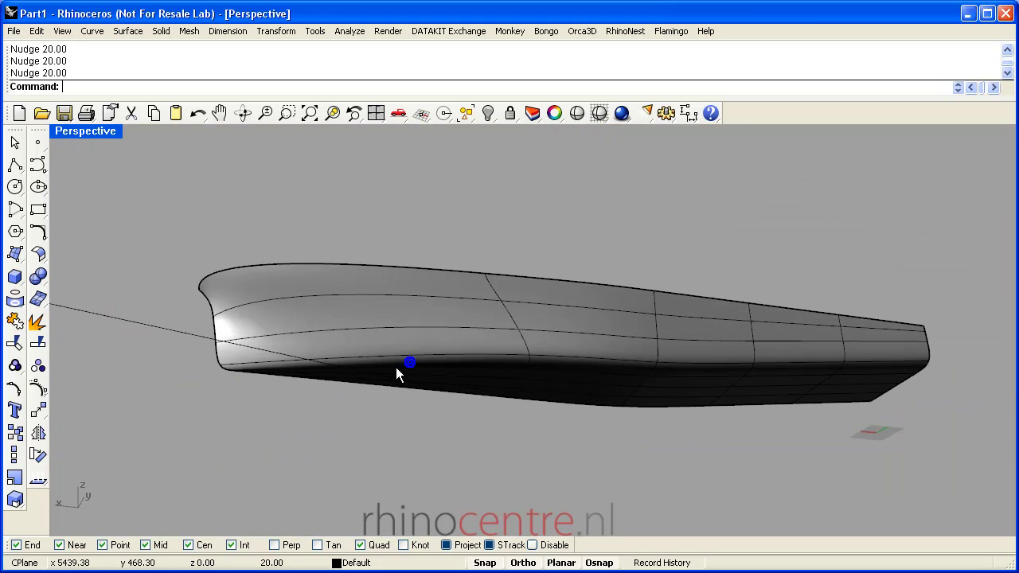
{"action": "left_click", "coordinate": [198, 331]}
{"action": "key", "text": "Delete"}
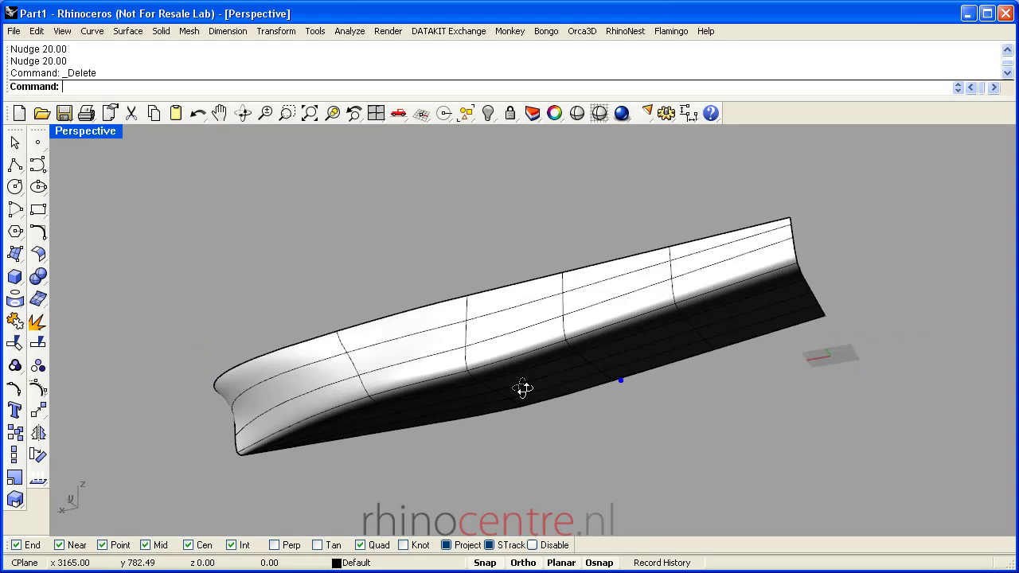